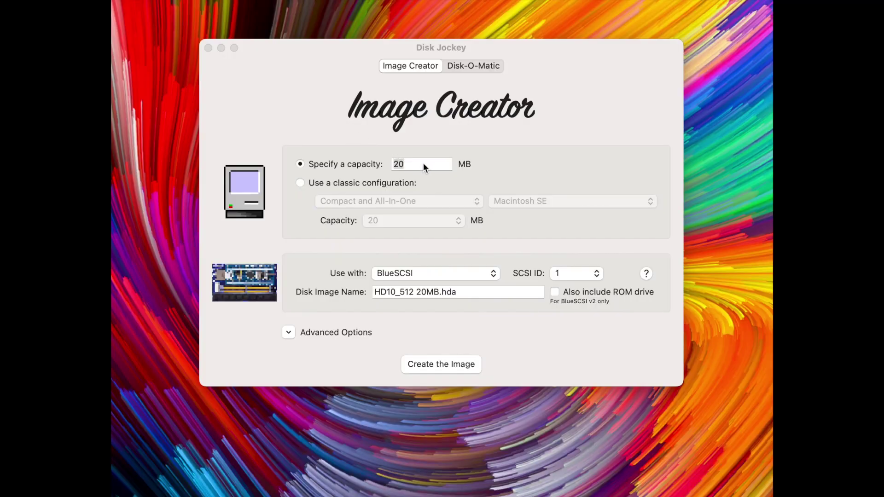
Examine the Macintosh families and models offered for a classic disk configuration.
left_click(392, 181)
left_click(392, 181)
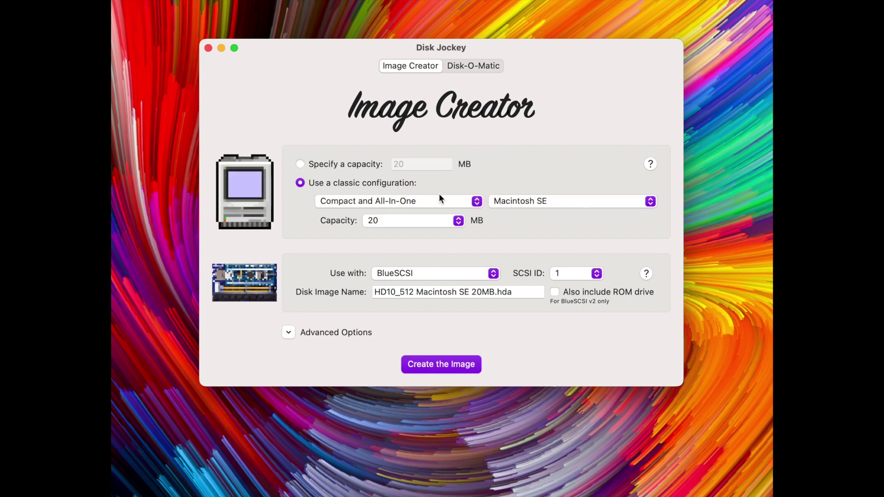
left_click(477, 202)
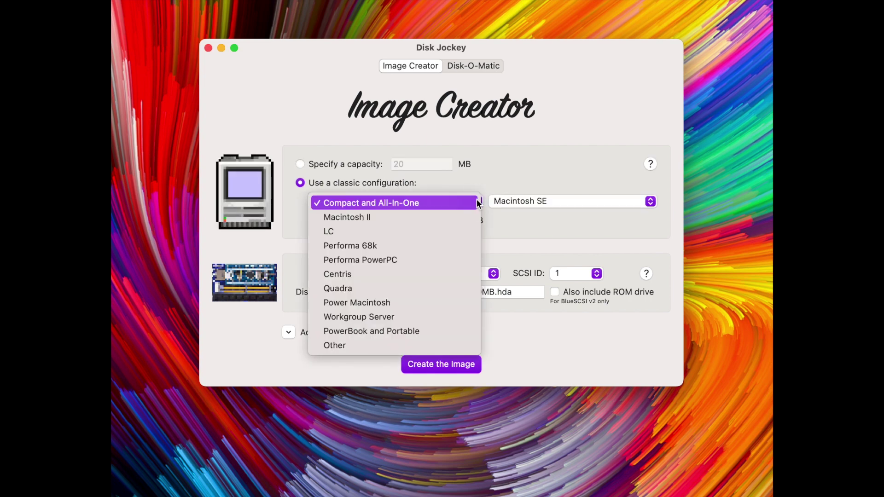
left_click(476, 201)
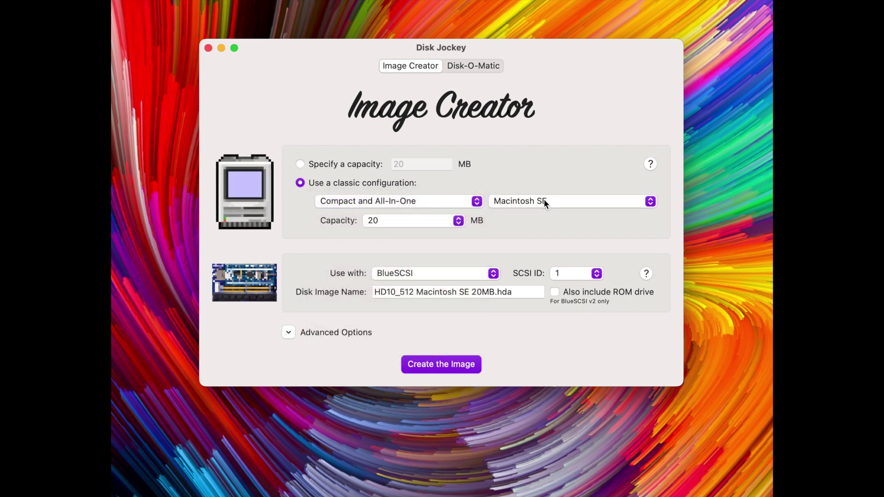
left_click(650, 202)
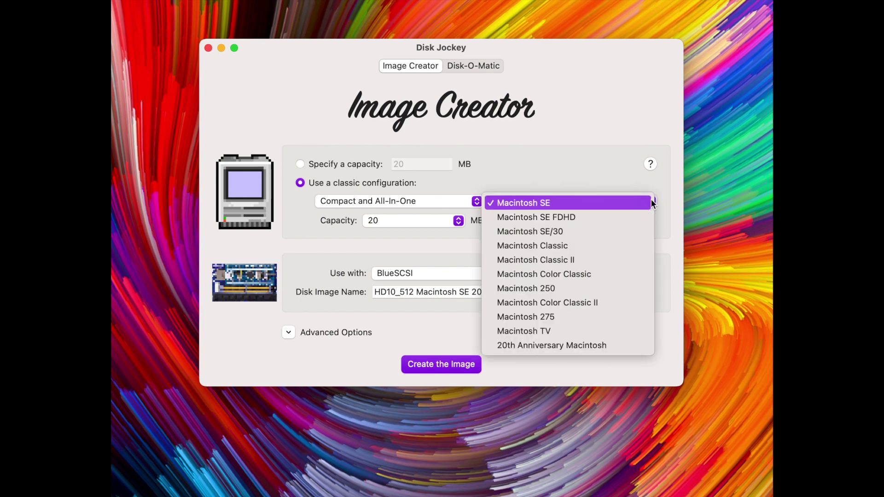
left_click(651, 200)
Specify a custom disk capacity of 2000 MB and set the SCSI ID to 6.
left_click(346, 171)
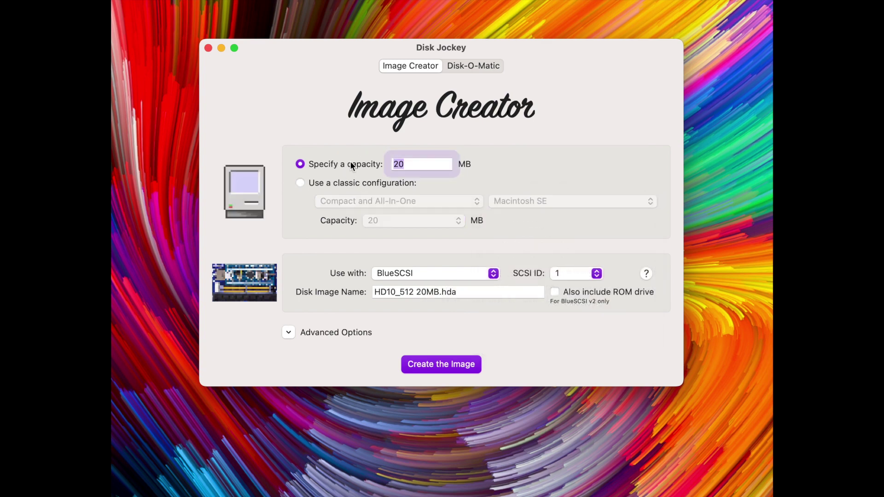
type("2 000")
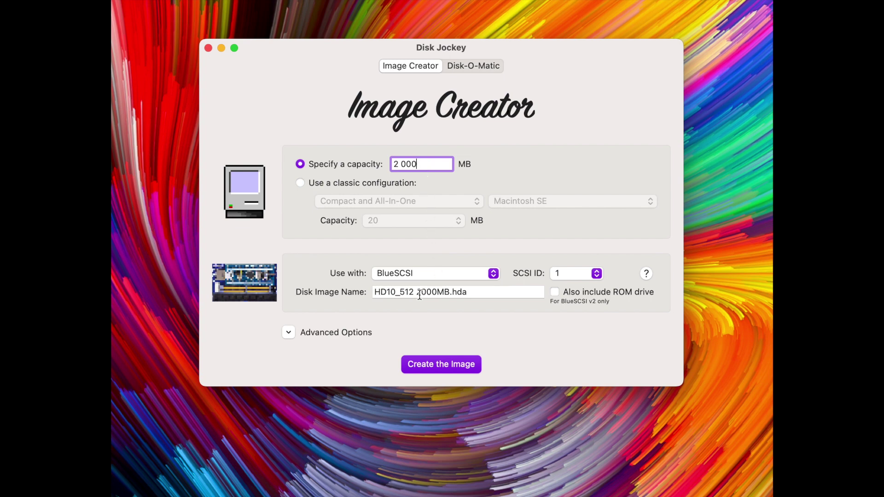
left_click(597, 274)
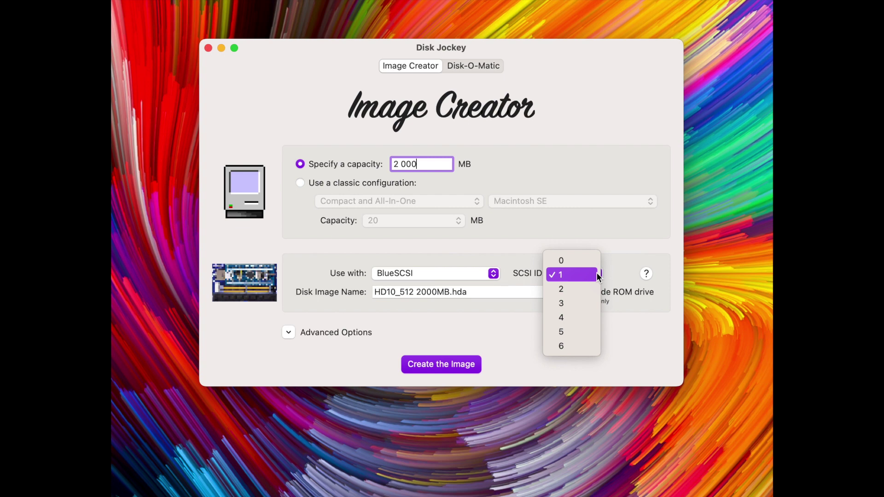
left_click(581, 346)
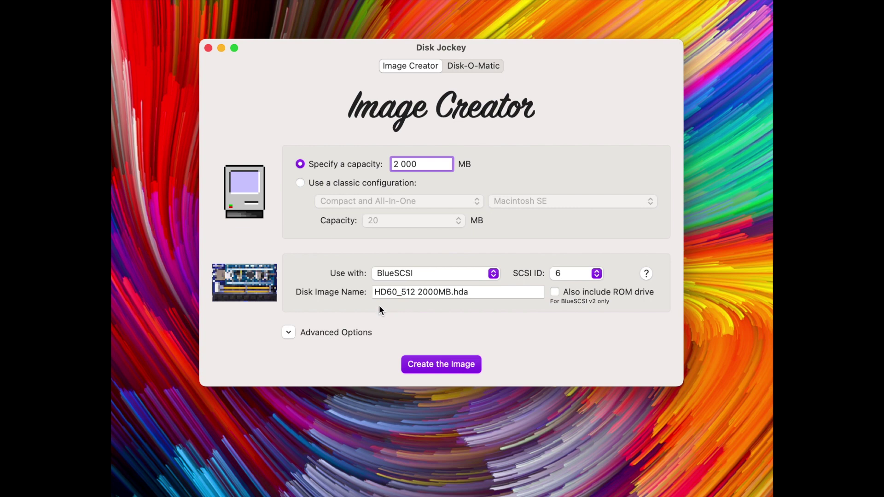
Create the disk image HD60_512 2000MB.hda for use with BlueSCSI, and close the Disk Jockey window.
left_click(493, 274)
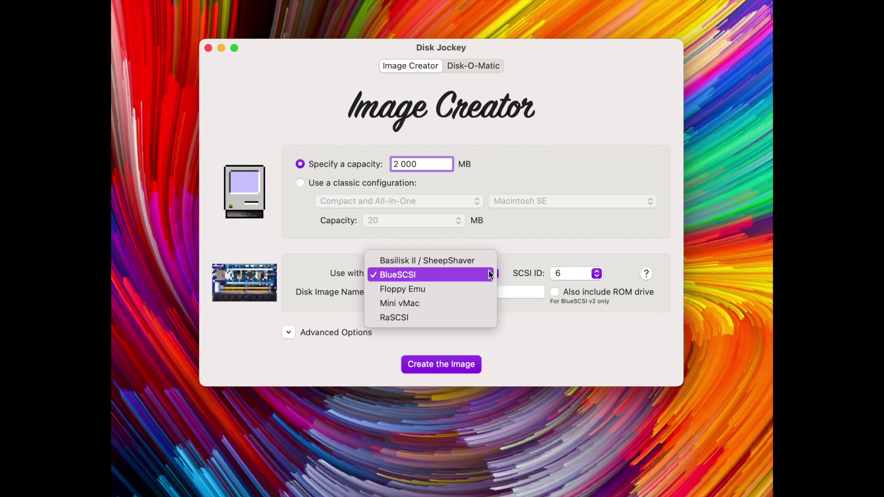
left_click(533, 322)
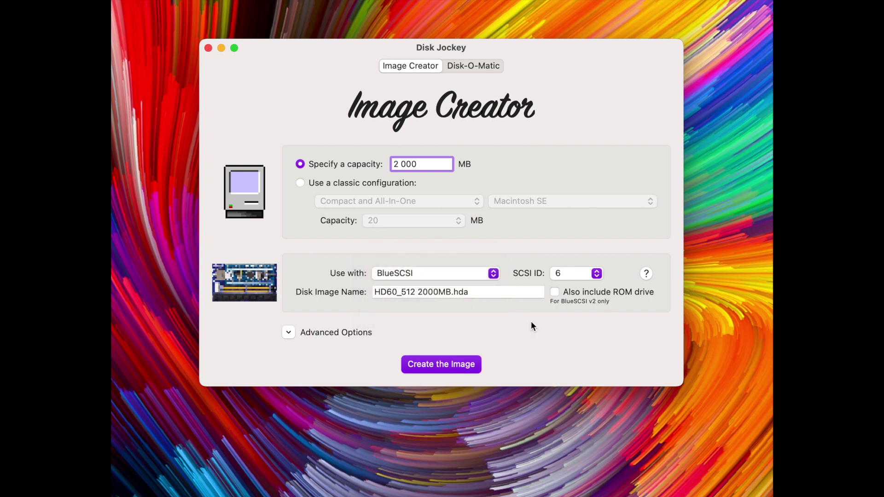
left_click(458, 364)
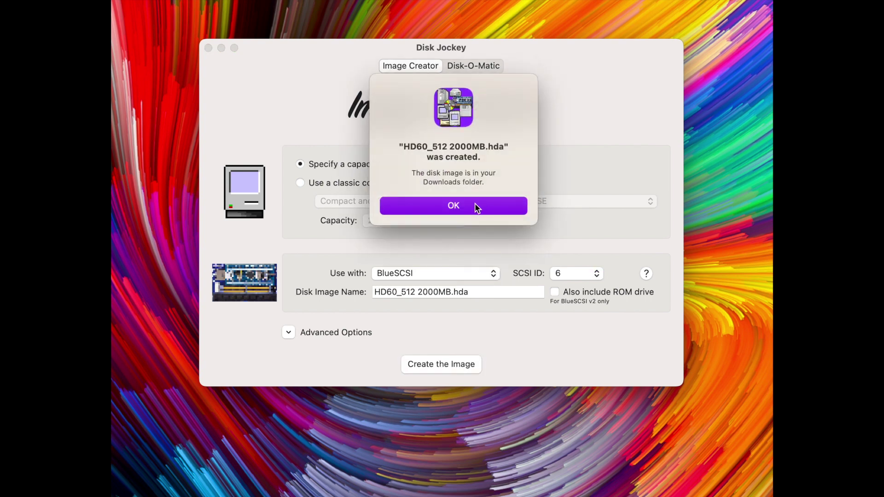
left_click(472, 209)
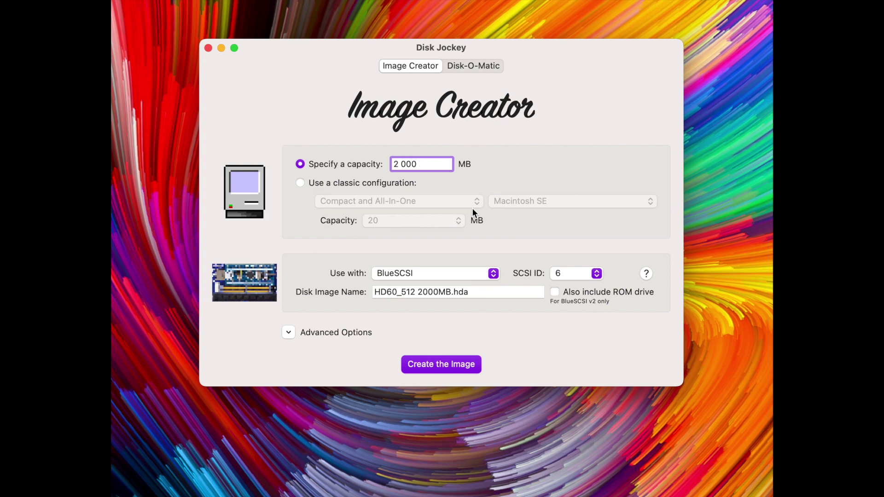
left_click(208, 52)
Rename the disk image on the desktop to HD60_512 2000MB.dsk through its file info, accepting the new extension.
right_click(436, 231)
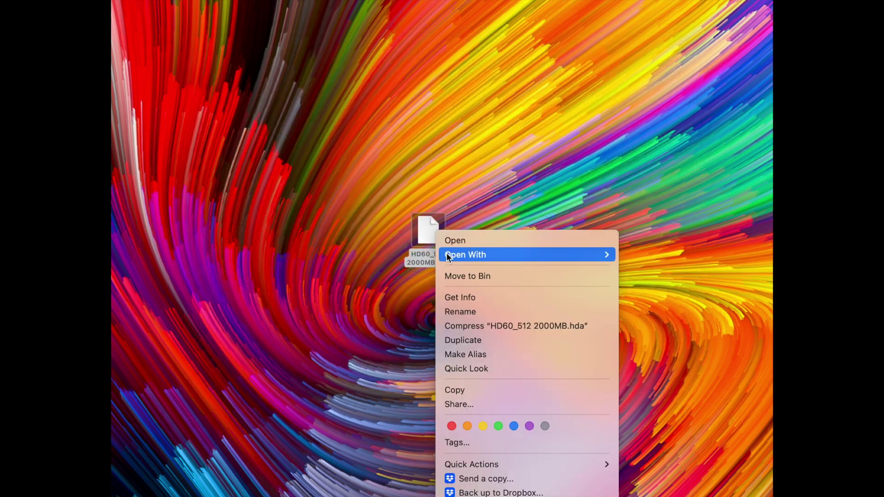
left_click(458, 298)
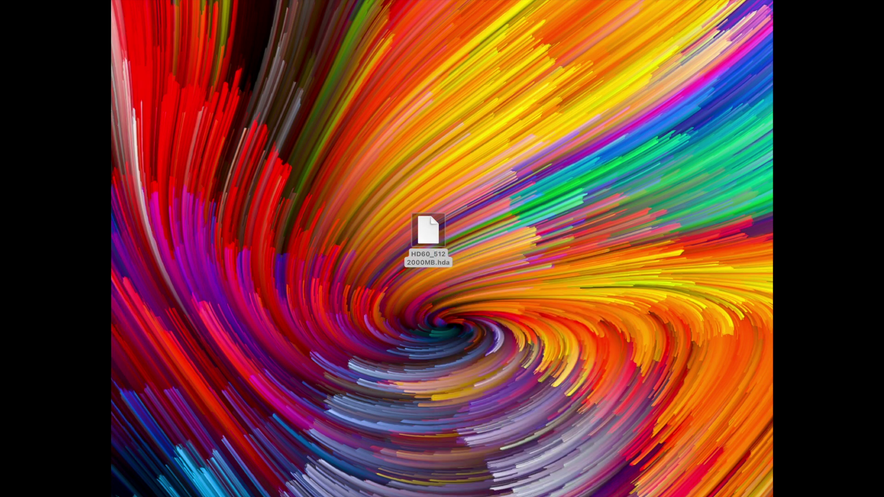
left_click_drag(111, 9, 243, 27)
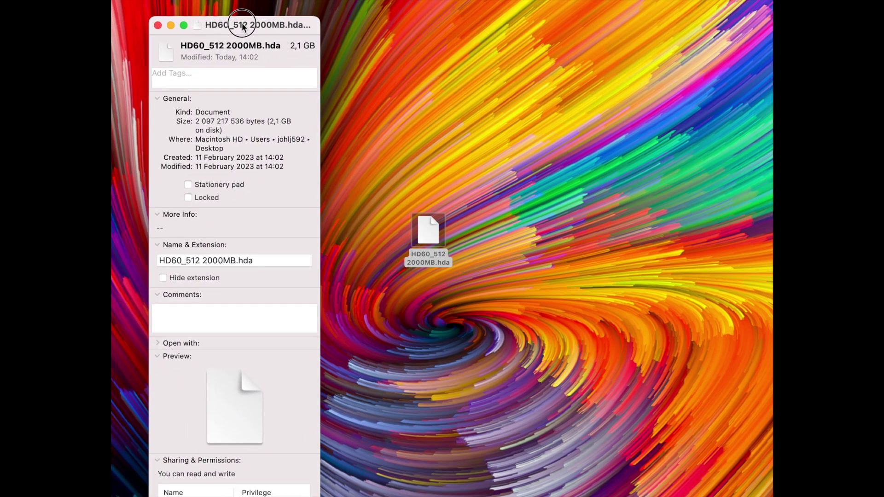
left_click(256, 260)
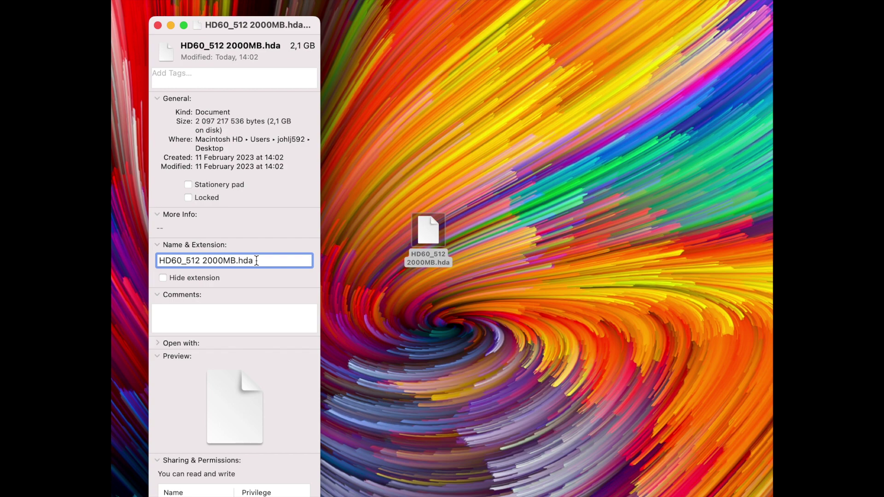
key("BackSpace")
key("BackSpace")
key("BackSpace")
type("dsk")
key("Return")
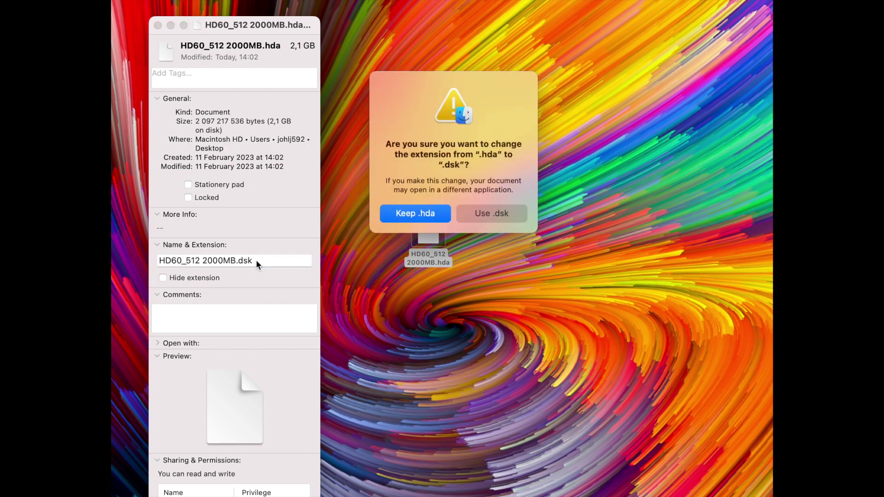
left_click(491, 211)
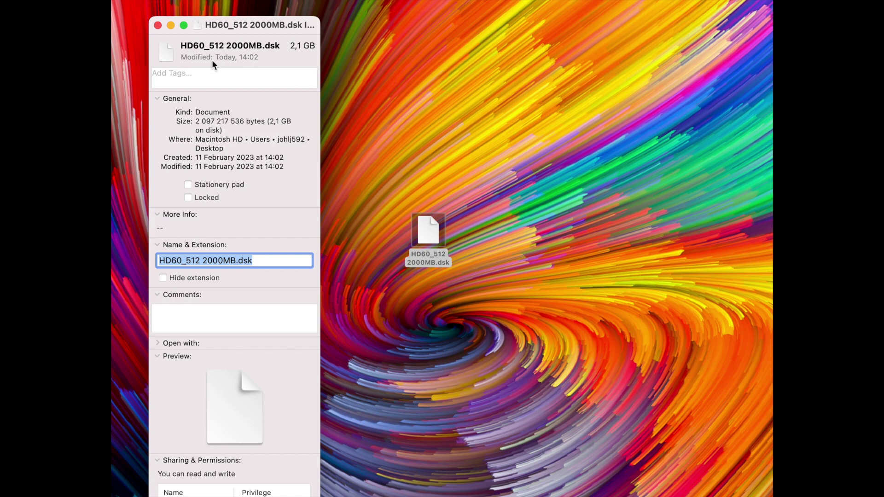
left_click(157, 25)
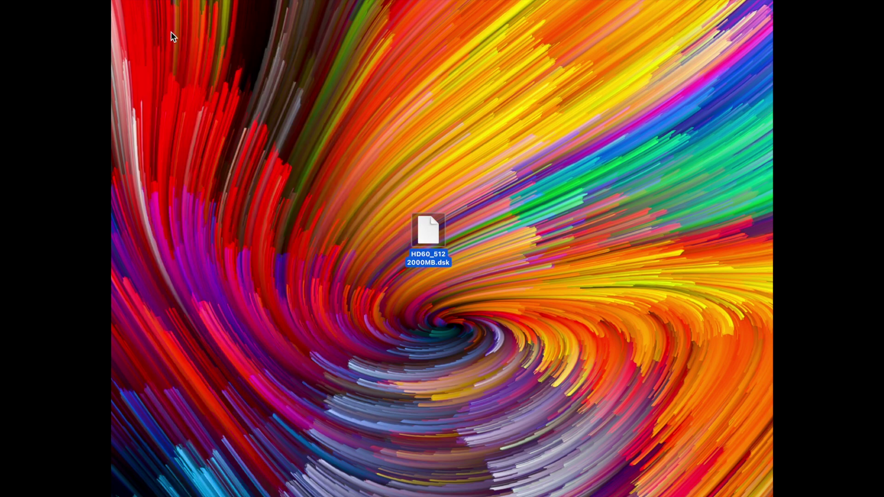
In Basilisk II GUI, add HD60_512 2000MB.dsk from the Desktop as a volume and start the emulator.
left_click(292, 209)
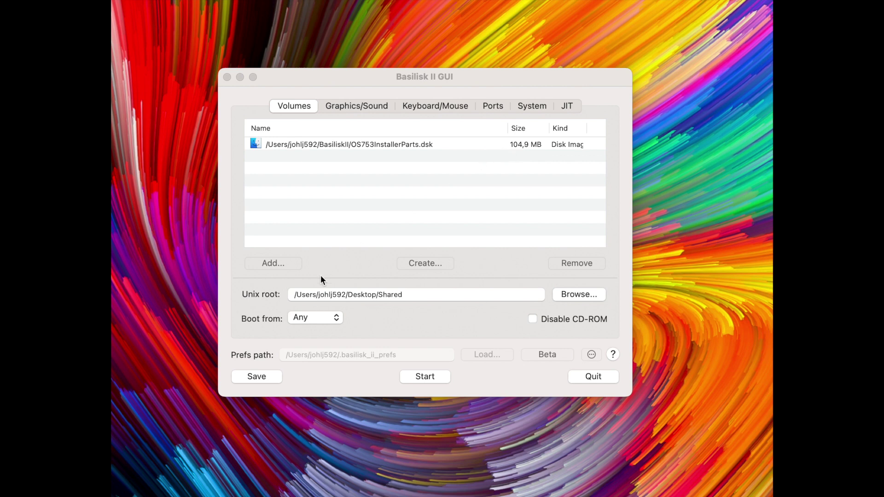
left_click(276, 261)
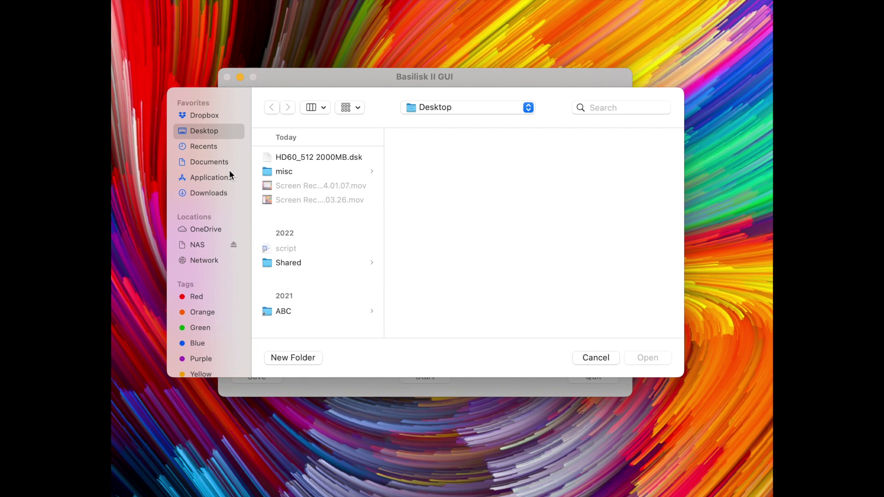
left_click(299, 159)
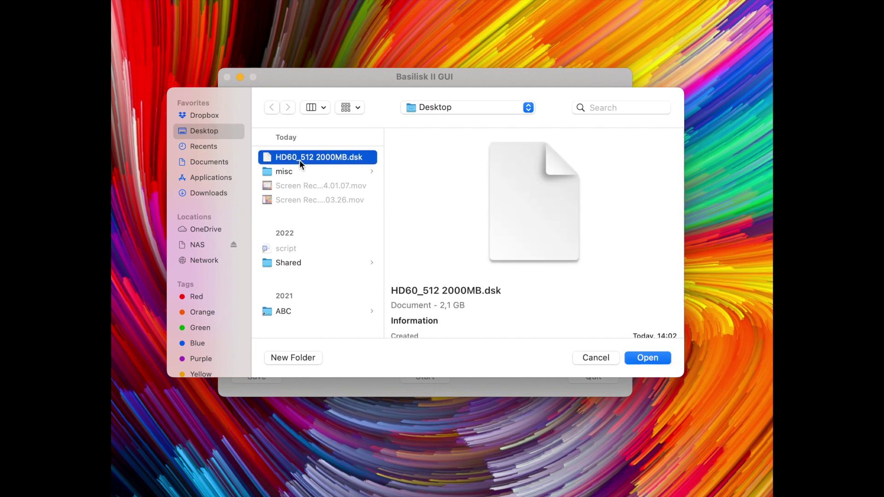
left_click(656, 359)
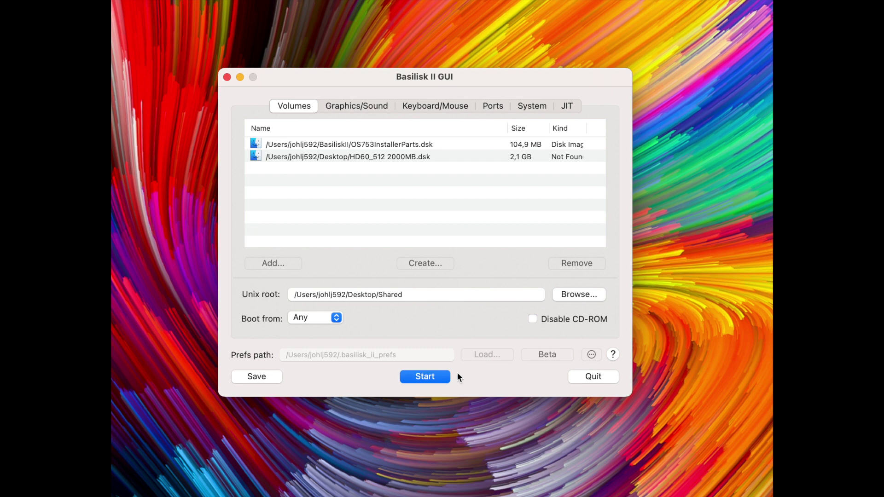
left_click(416, 377)
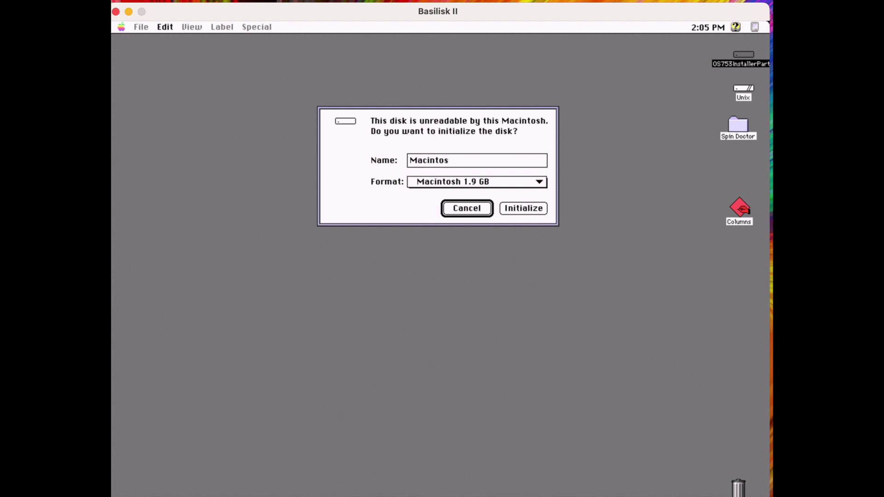
Initialize the unreadable disk with the name Macintosh HD and check its contents window.
type("h HD")
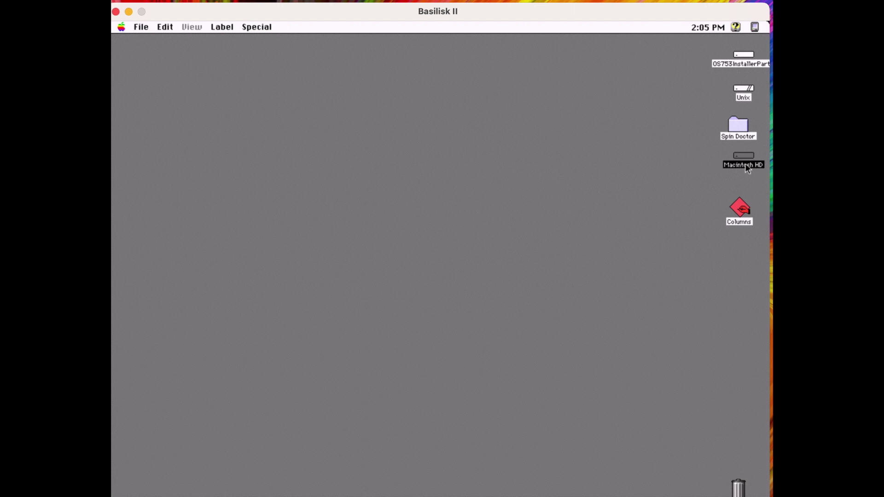
double_click(743, 158)
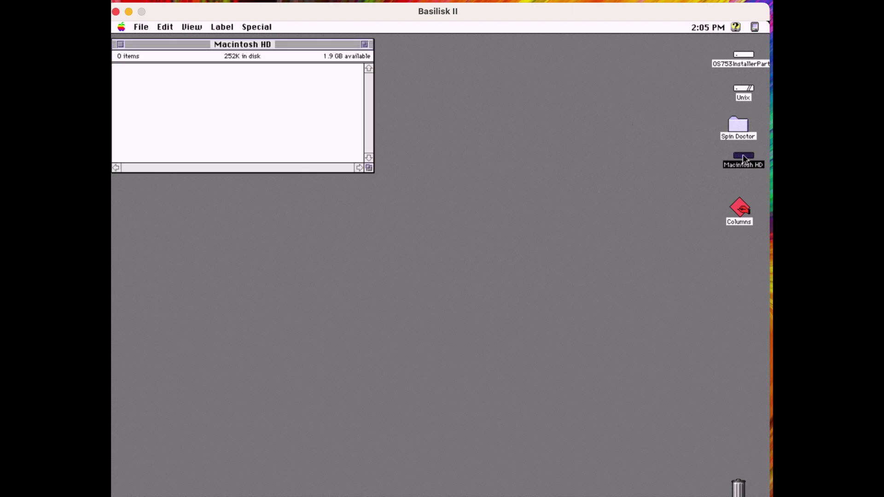
left_click_drag(178, 44, 309, 106)
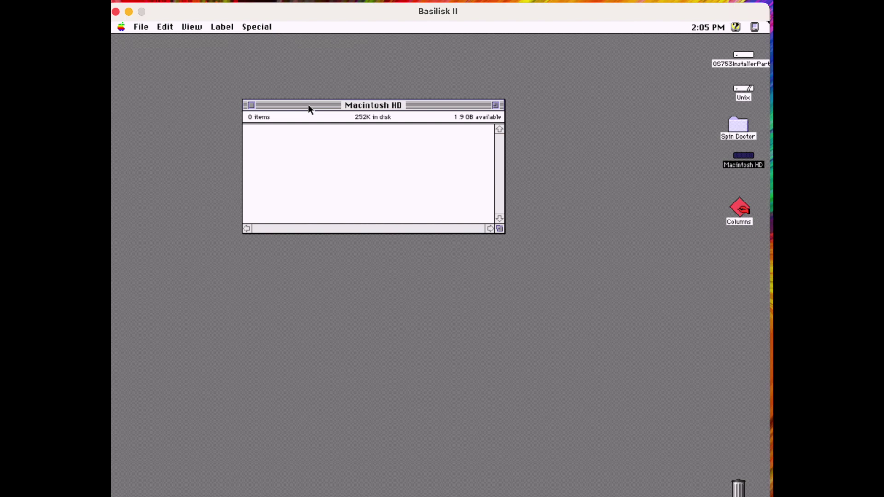
left_click(251, 105)
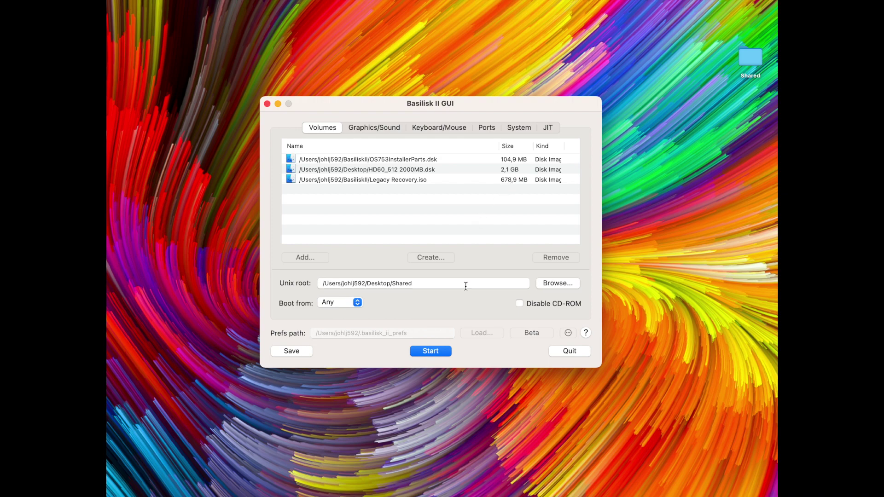
Start the emulator with the Legacy Recovery.iso volume attached and move its window toward the middle of the desktop.
left_click(437, 351)
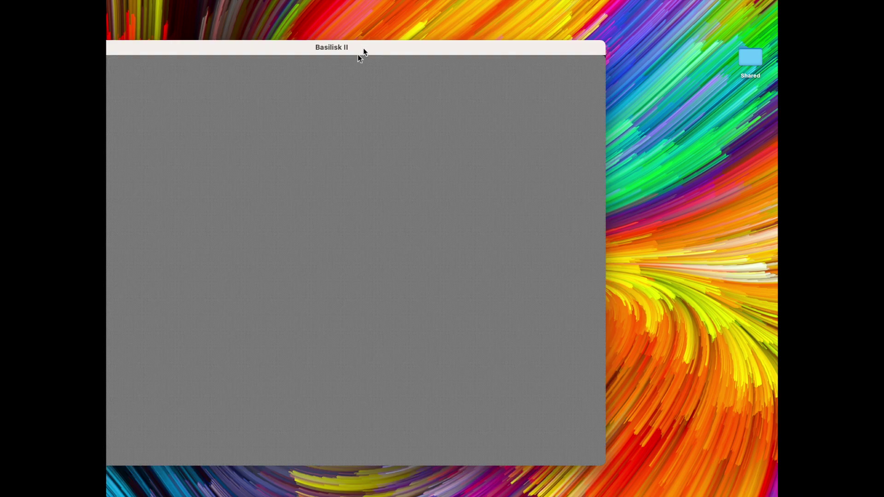
left_click_drag(381, 47, 461, 34)
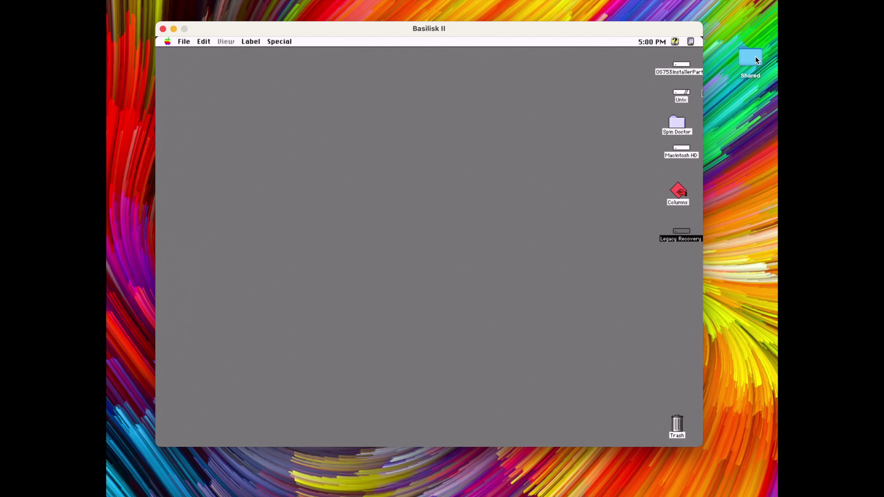
Examine the Goodies 7.1 folder inside the host's Shared folder, and open the shared Unix volume in the emulator.
double_click(751, 57)
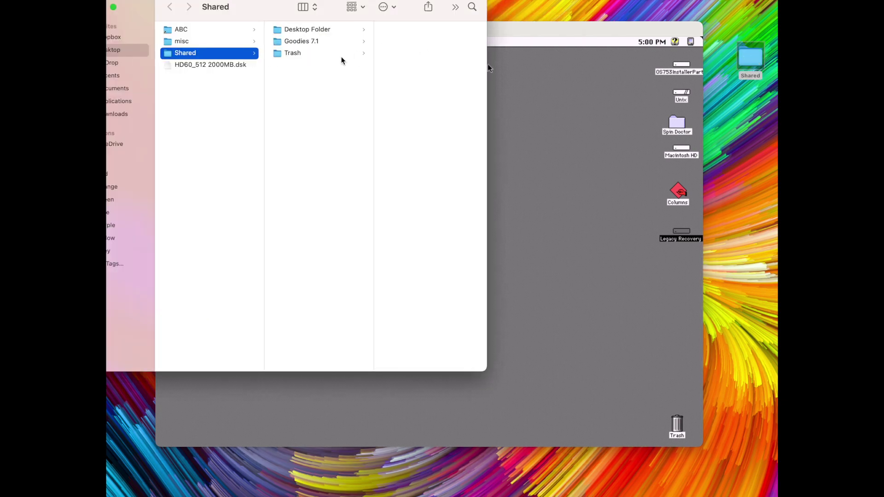
left_click(301, 43)
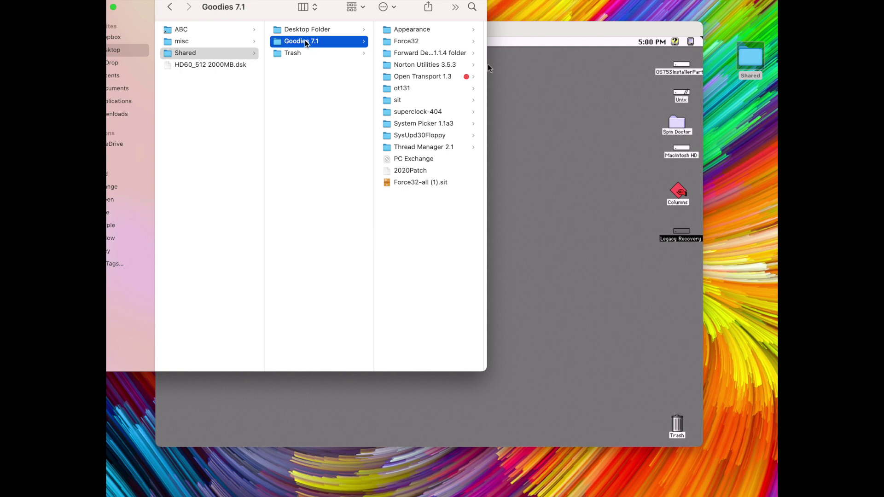
left_click_drag(145, 13, 192, 40)
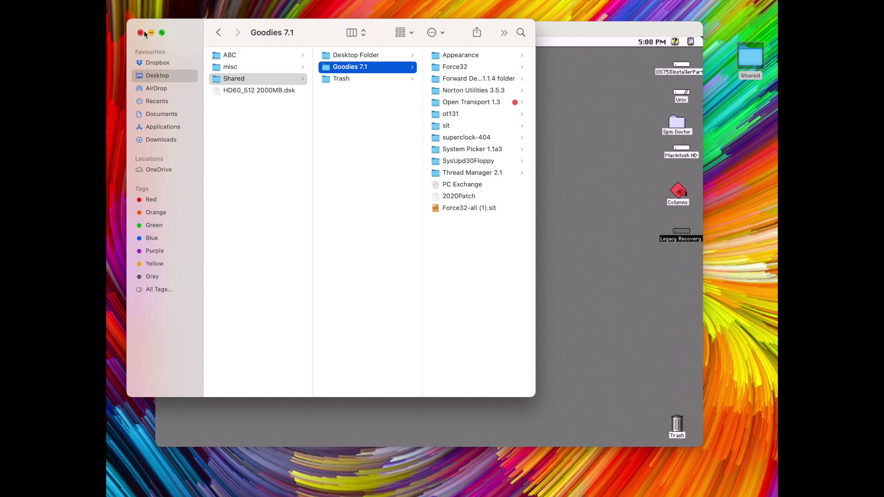
left_click(143, 32)
left_click(682, 93)
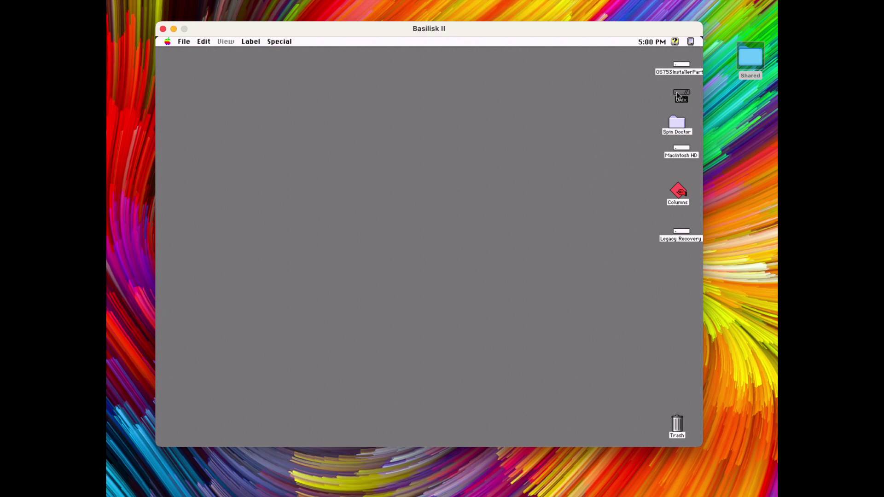
double_click(678, 95)
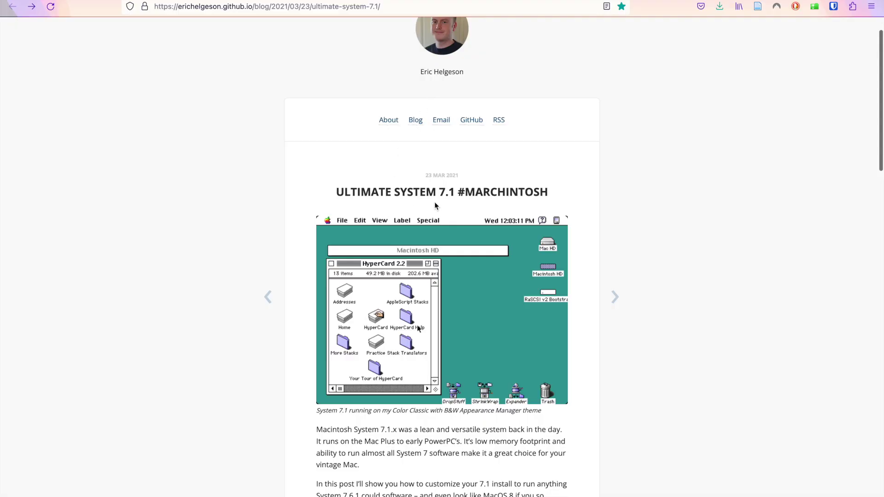
In the web browser, read through the Ultimate System 7.1 blog post's list of recommended updates and extensions.
scroll(640, 284, "down", 3)
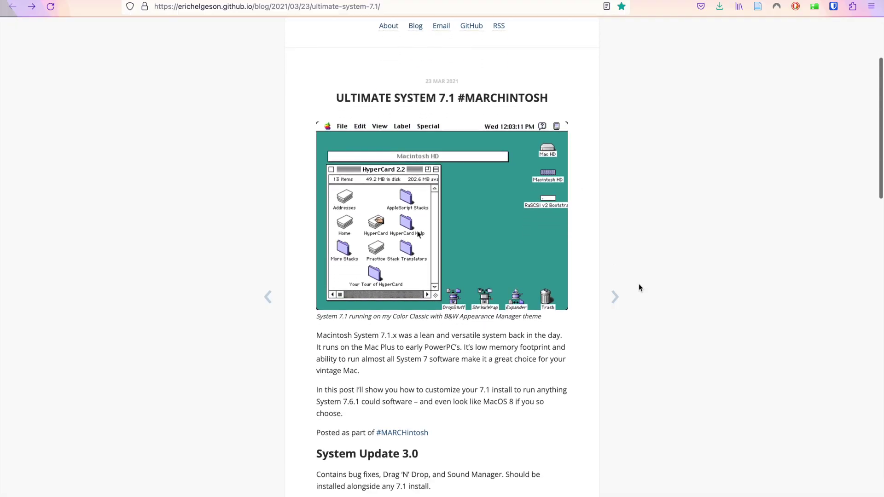
scroll(639, 288, "down", 3)
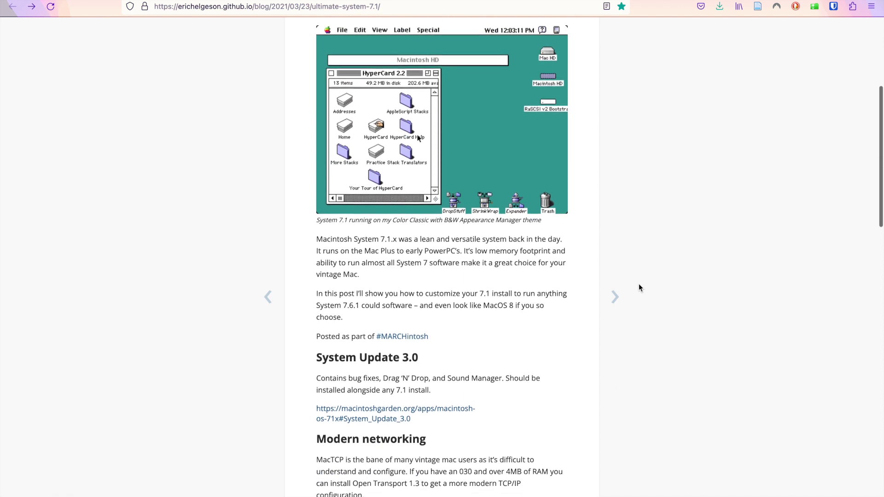
scroll(640, 285, "down", 2)
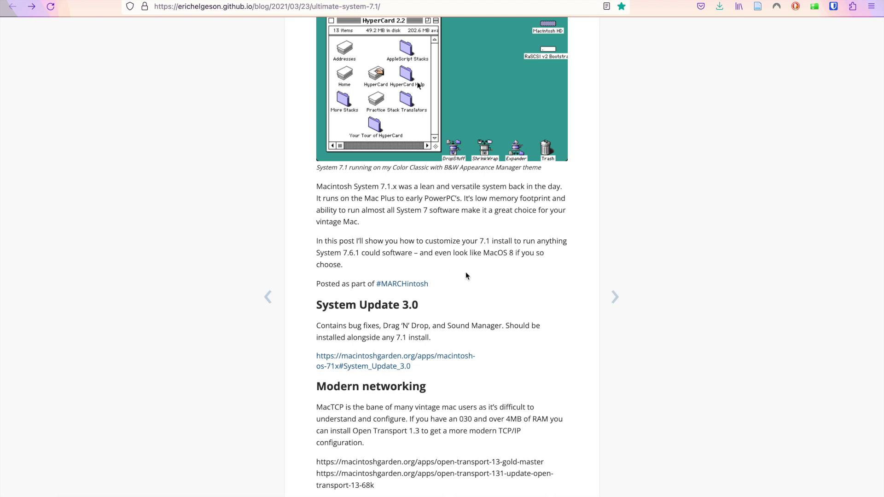
scroll(474, 280, "down", 3)
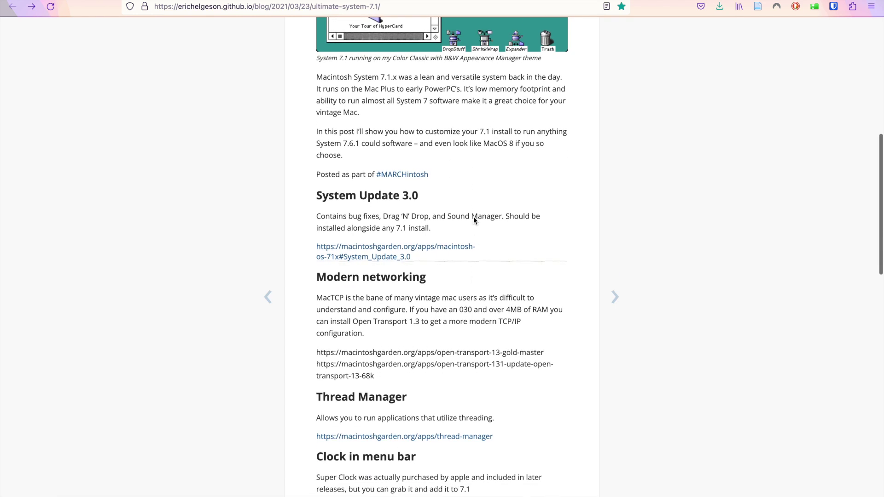
scroll(474, 240, "down", 3)
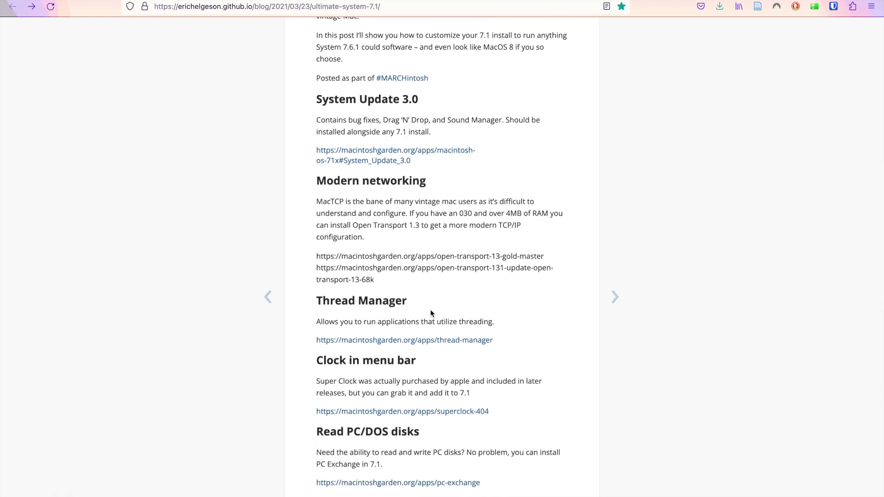
scroll(431, 312, "down", 3)
scroll(432, 313, "down", 2)
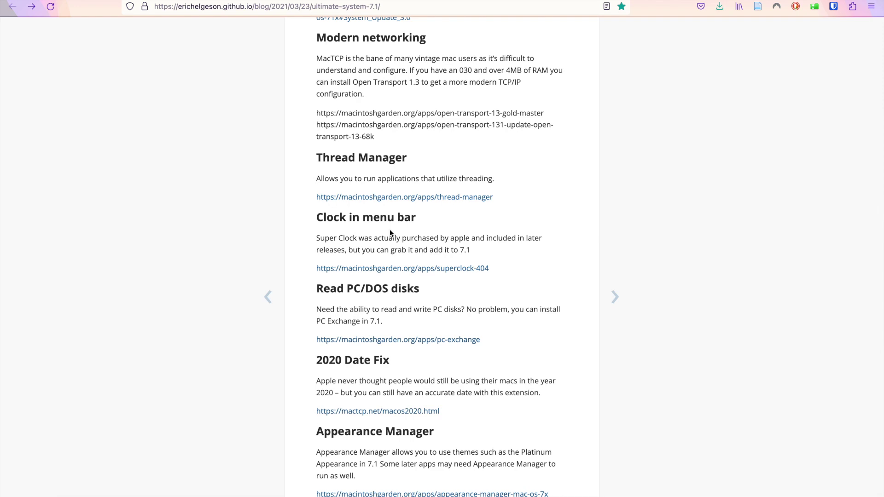
scroll(389, 231, "down", 3)
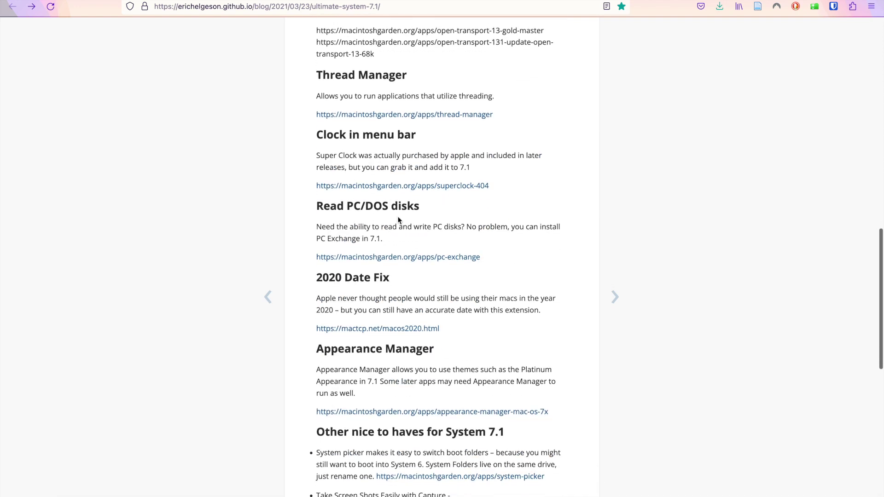
scroll(399, 220, "down", 4)
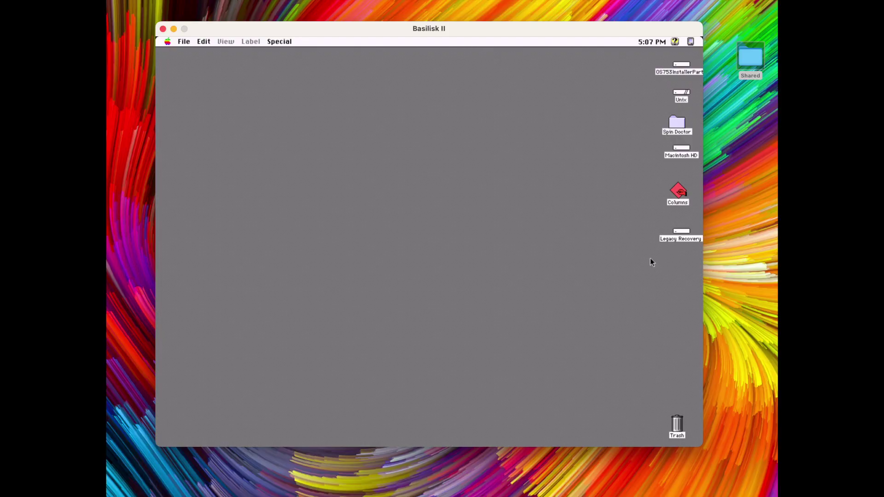
In Basilisk II, mount the Disk Tools, Fonts, Install 2, Install, Printing and Tidbits images from Legacy Recovery's System 7.1 folder under Mac OS.
double_click(682, 231)
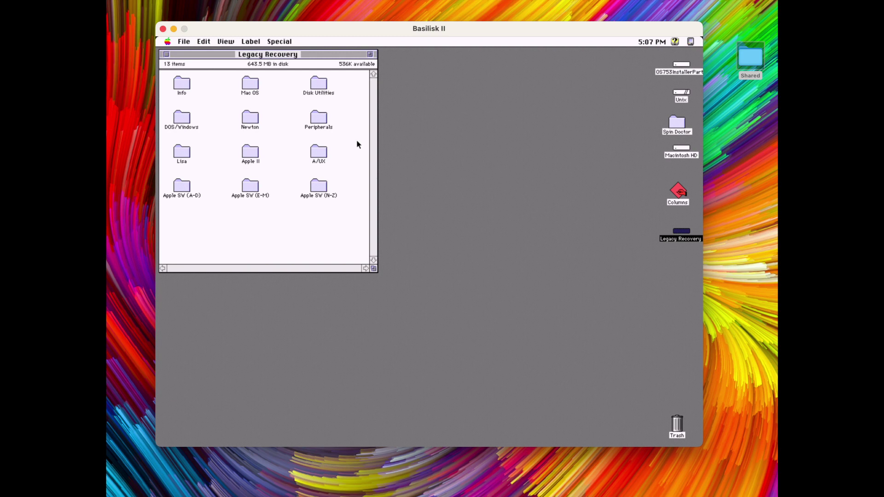
double_click(249, 84)
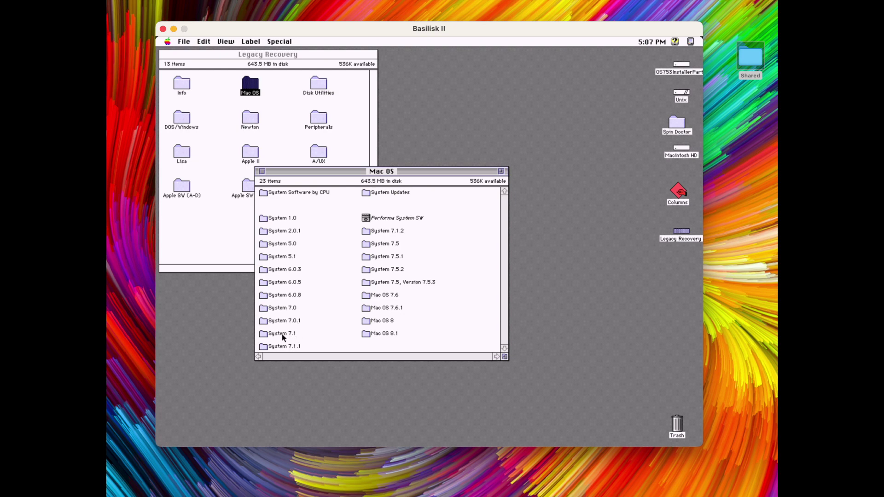
double_click(280, 335)
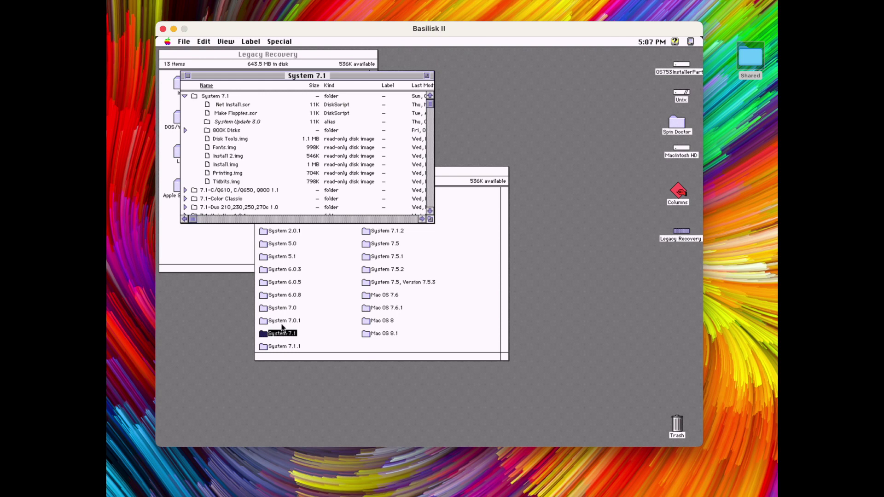
double_click(232, 141)
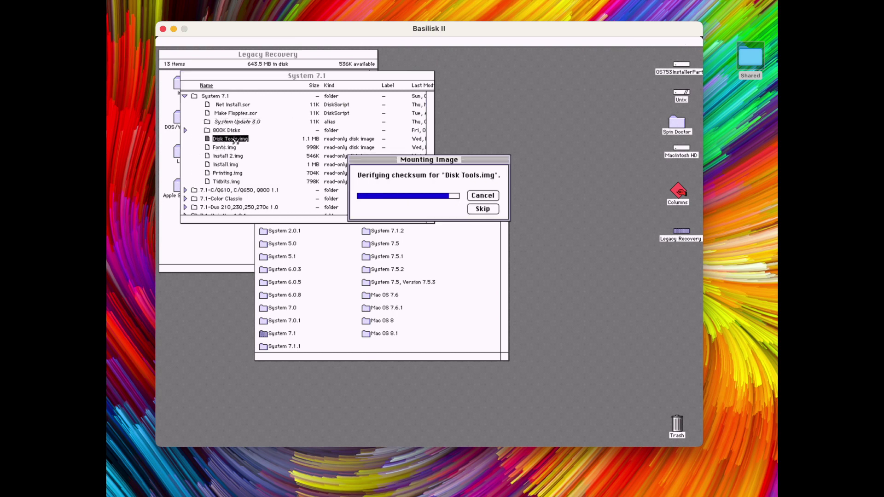
double_click(226, 148)
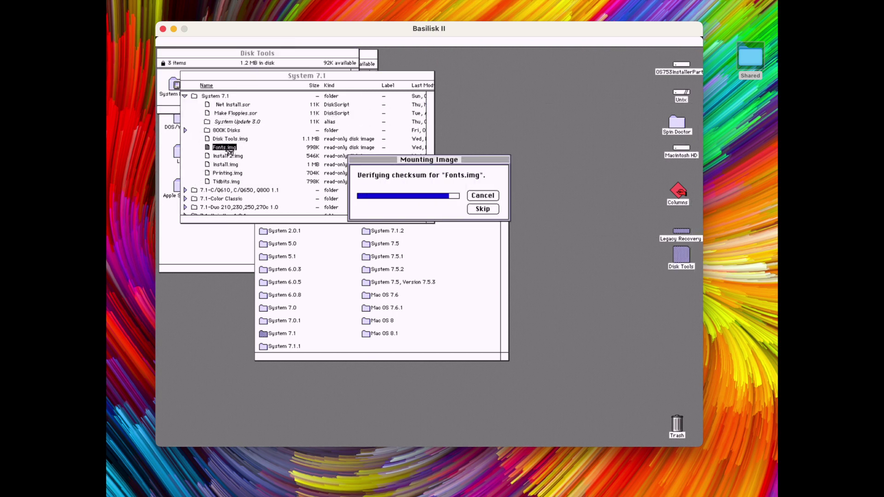
double_click(223, 157)
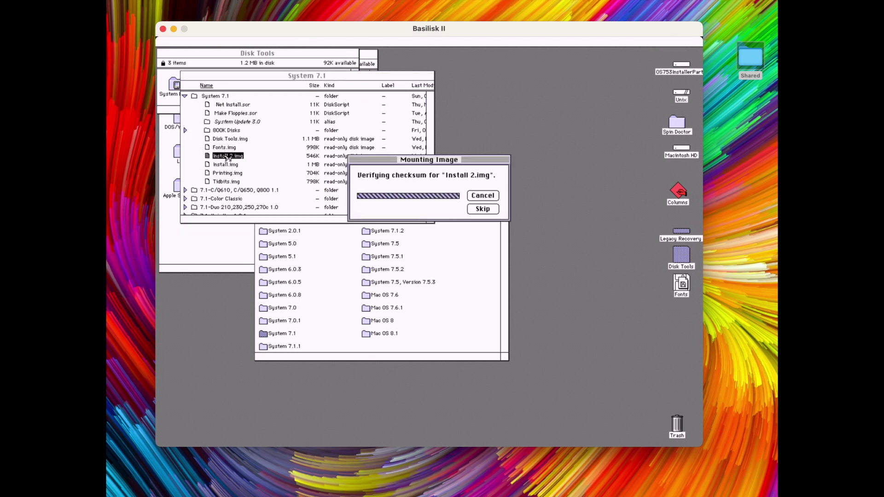
double_click(224, 165)
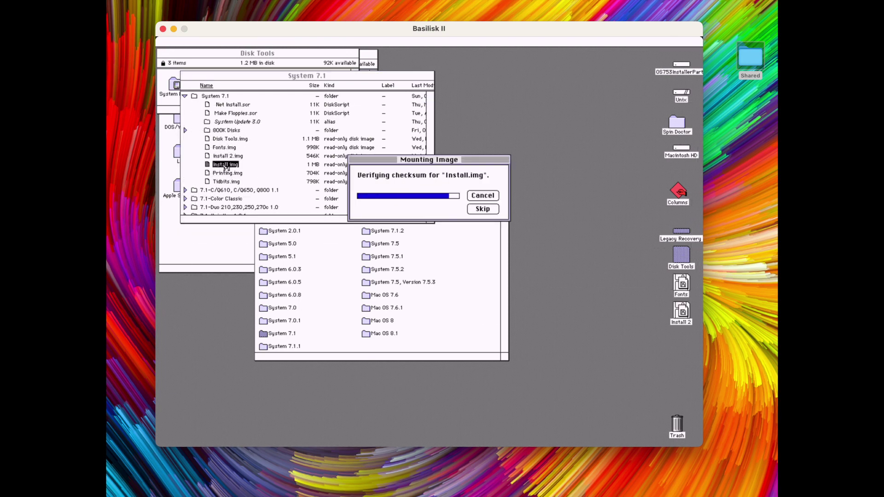
double_click(223, 173)
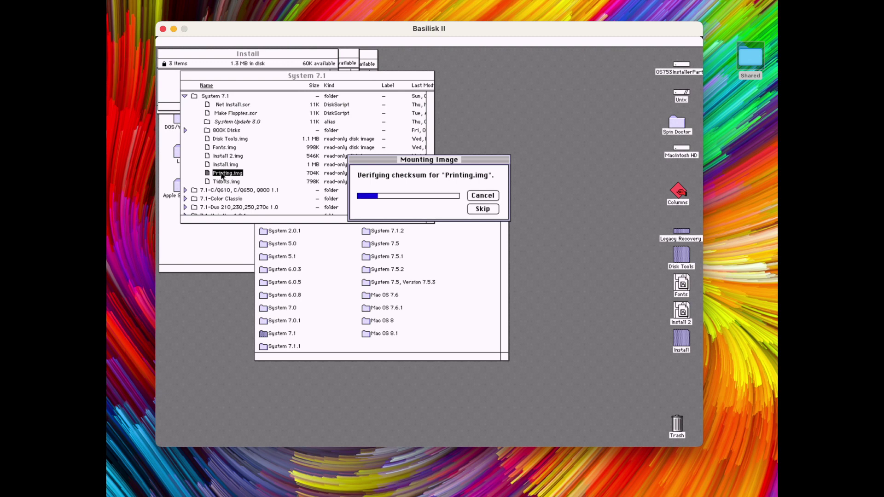
double_click(224, 182)
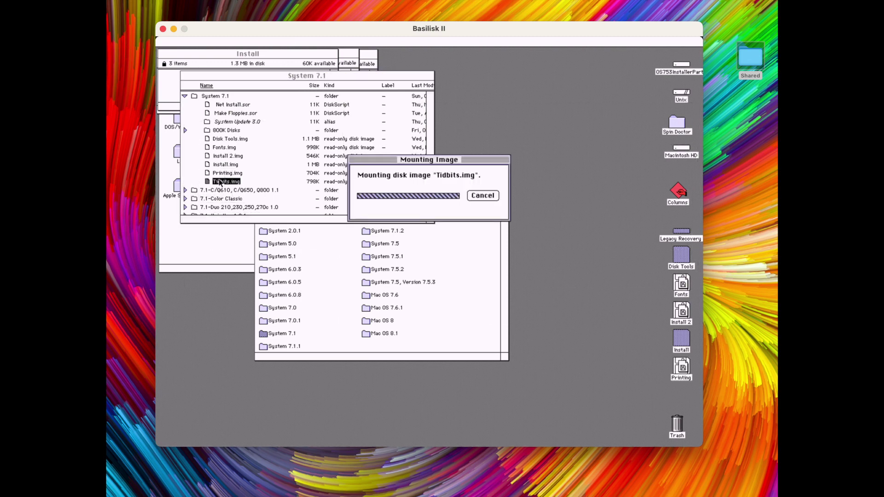
Mount the Disk 1 and Disk 2 images from the System Update 3.0 folder and close that folder's window.
double_click(208, 123)
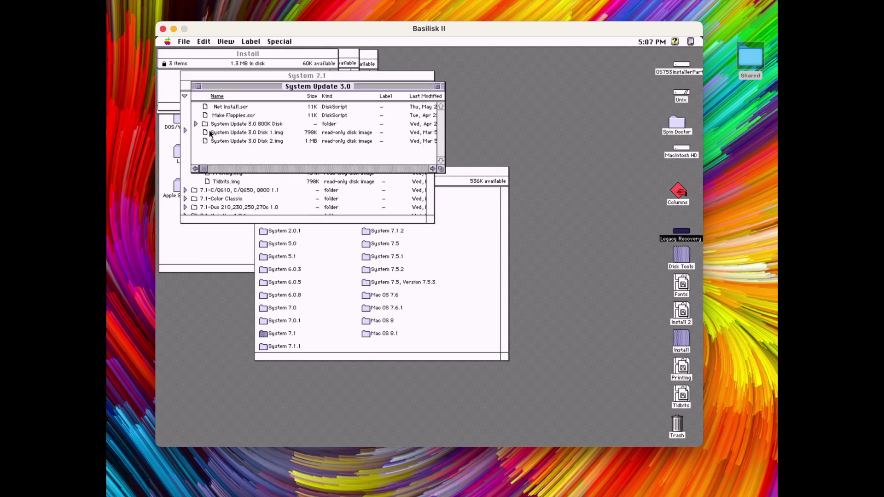
double_click(224, 134)
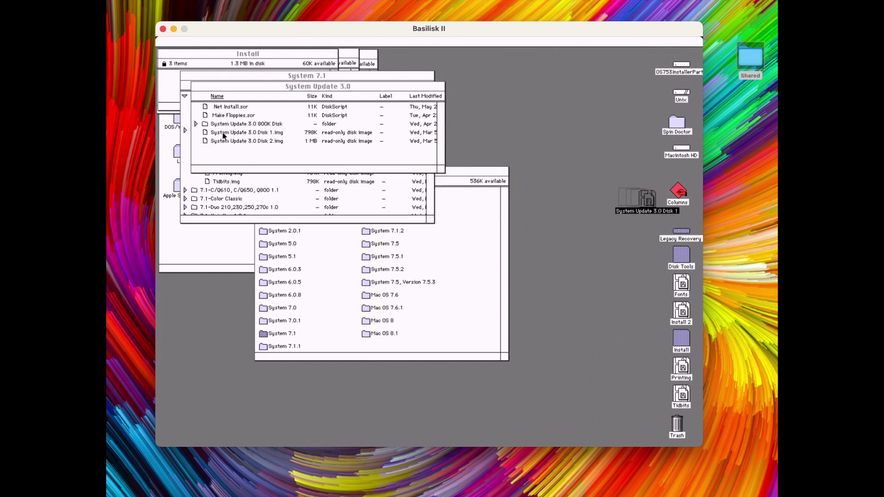
left_click(288, 151)
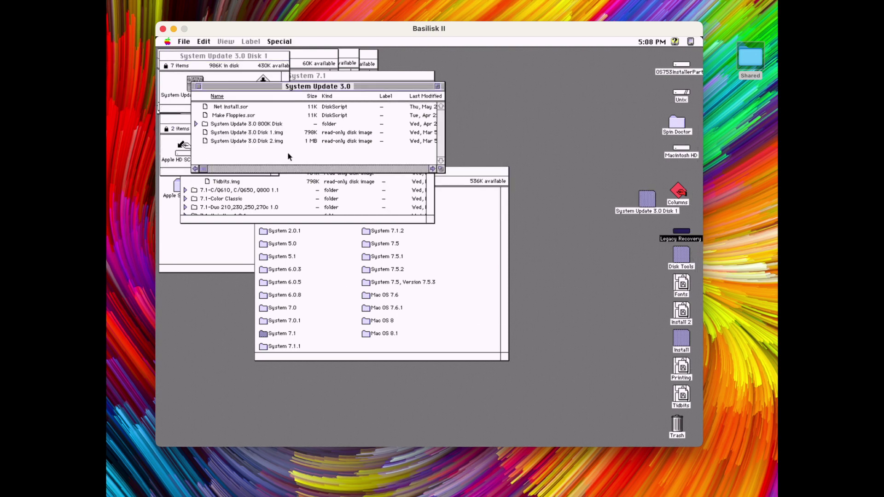
double_click(235, 142)
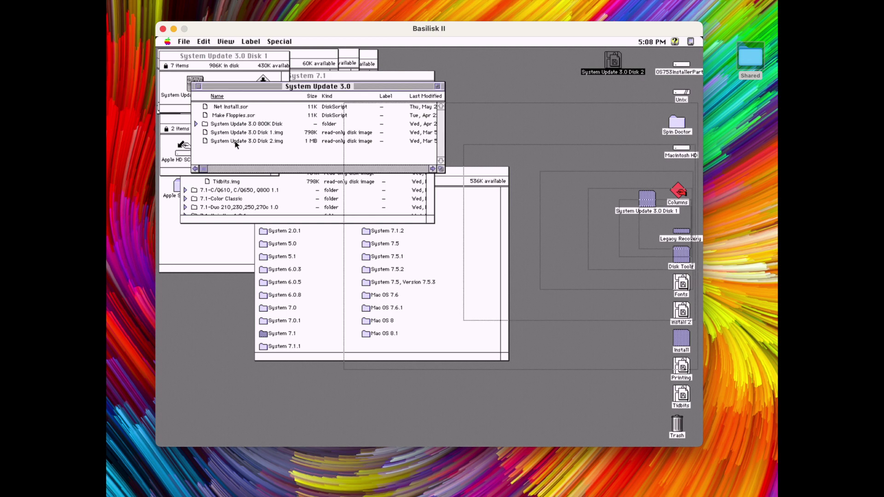
left_click(199, 87)
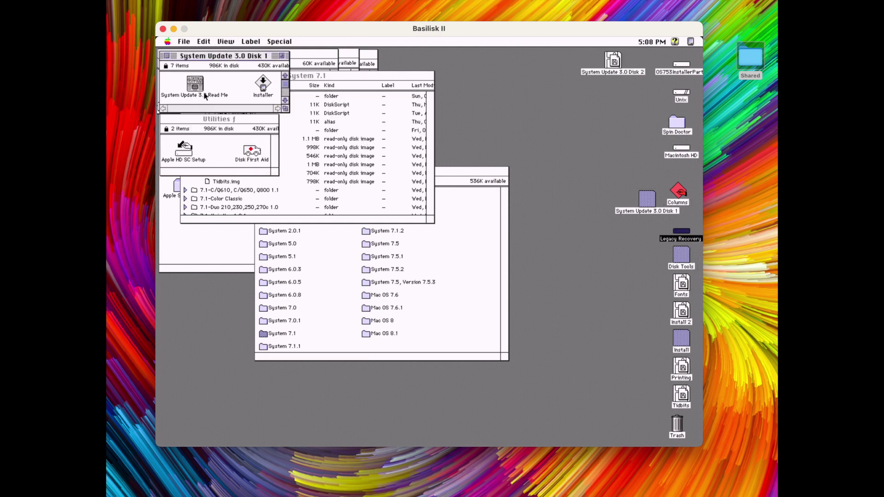
Launch the Installer from the mounted System 7.1 Install disk.
left_click(291, 212)
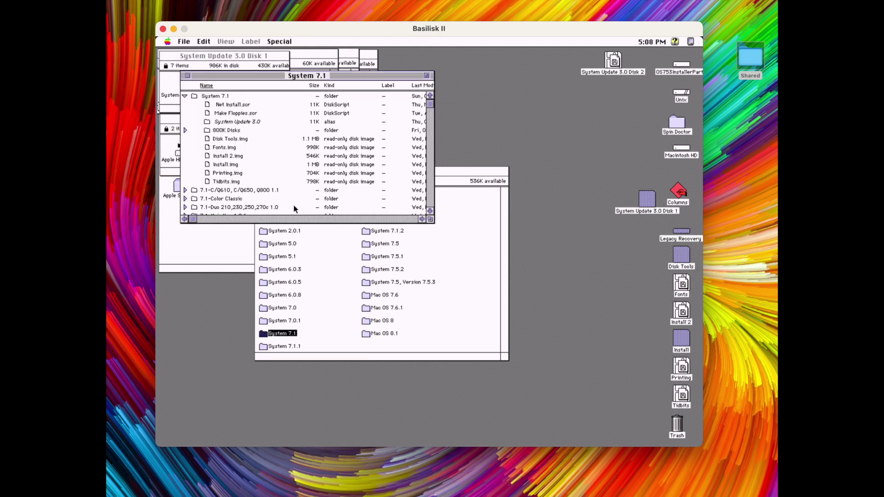
left_click(231, 166)
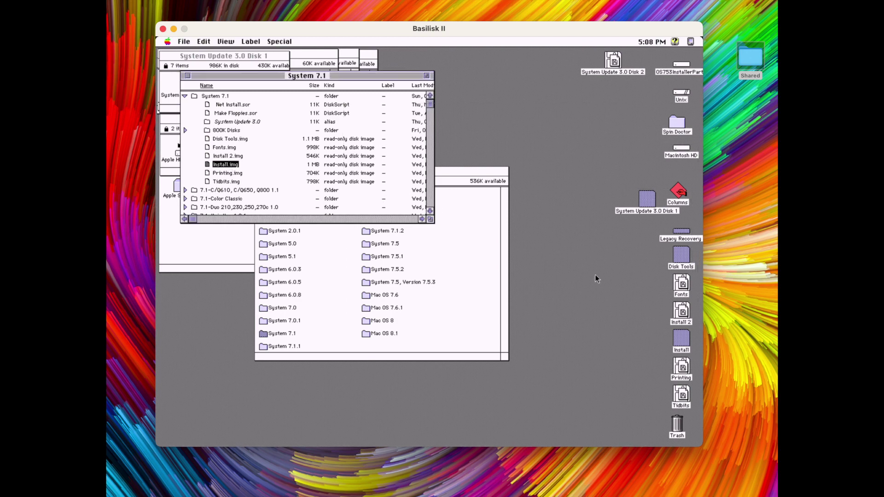
double_click(682, 340)
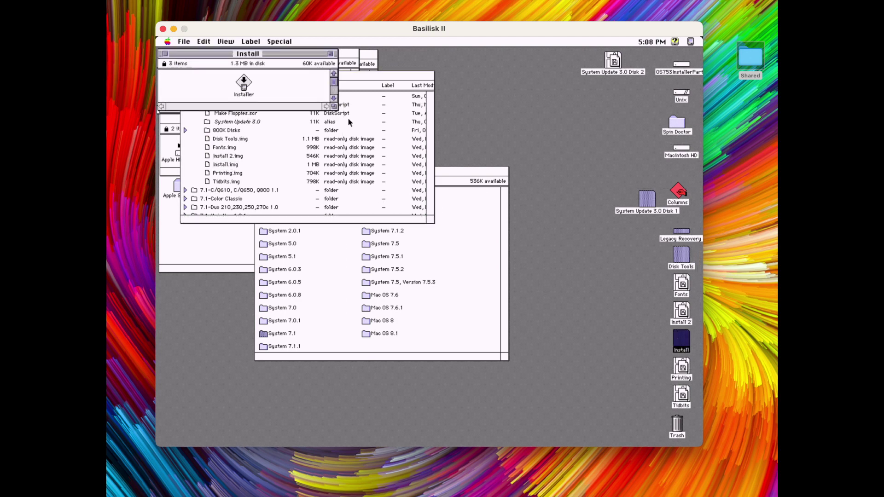
double_click(248, 84)
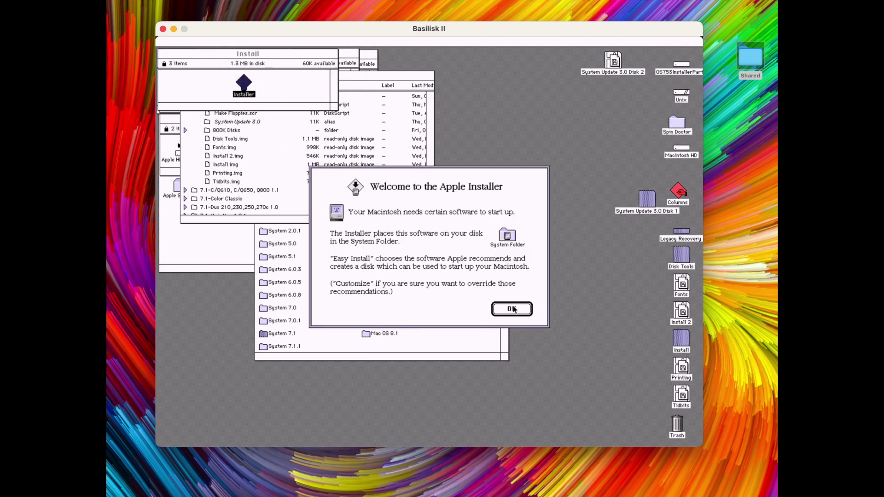
Continue past the installer's welcome, set Macintosh HD as the target disk and choose a customized installation.
left_click(513, 309)
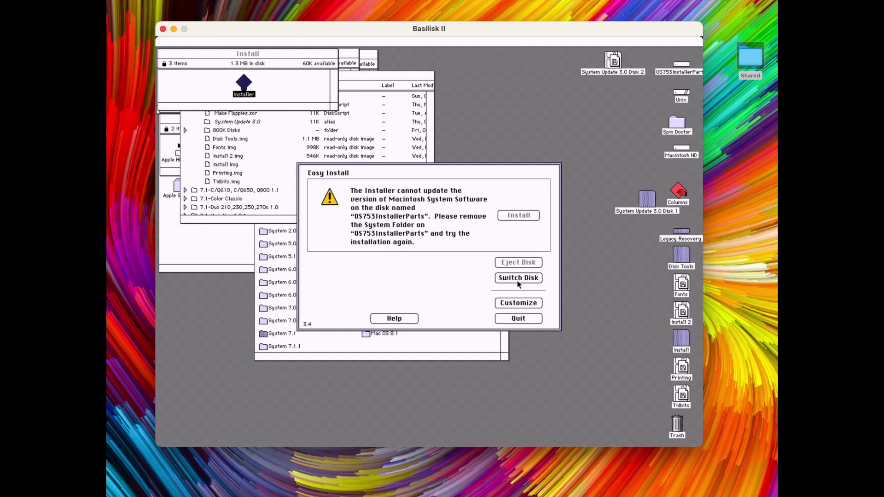
left_click(519, 279)
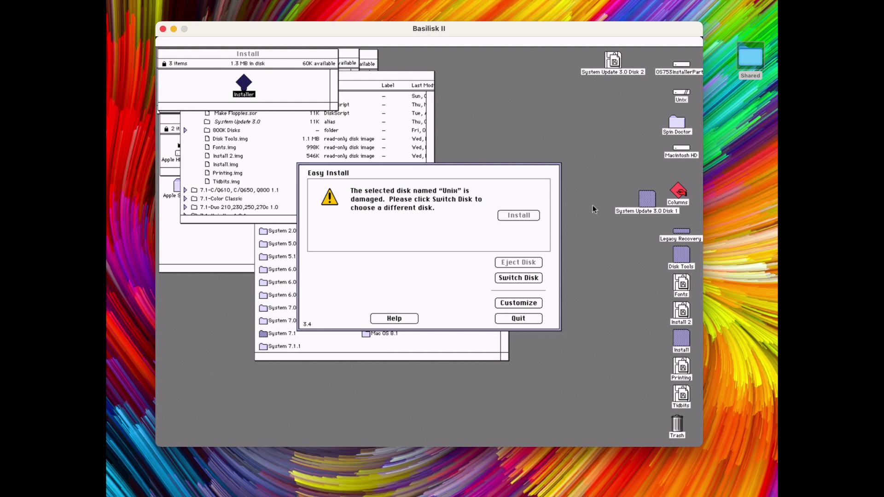
left_click(528, 279)
left_click(528, 279)
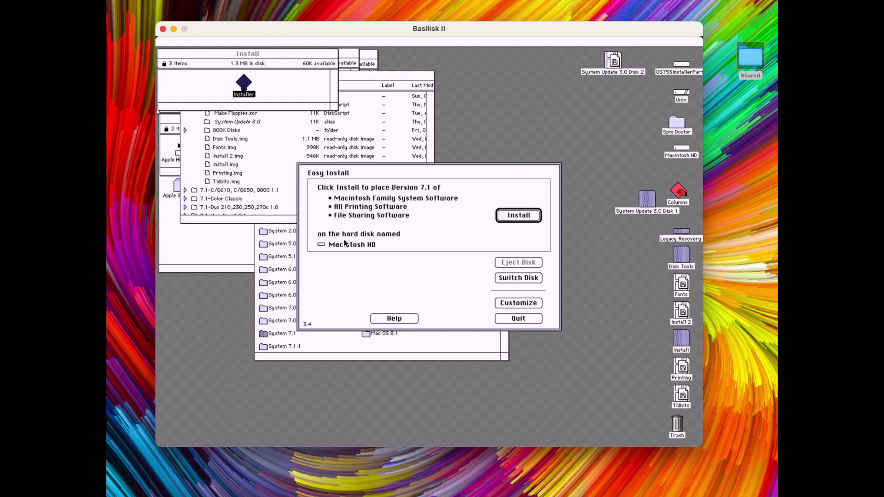
left_click(517, 304)
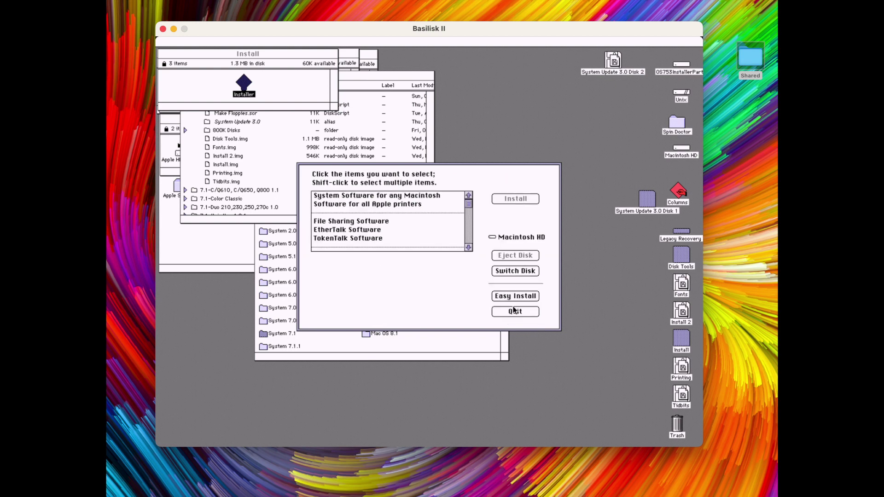
left_click(395, 197)
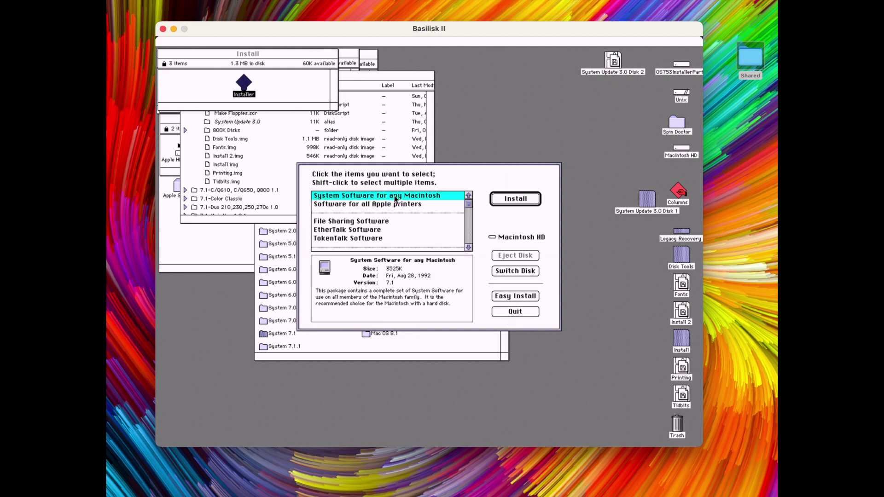
left_click(378, 225)
left_click(375, 196)
left_click(365, 222, "shift")
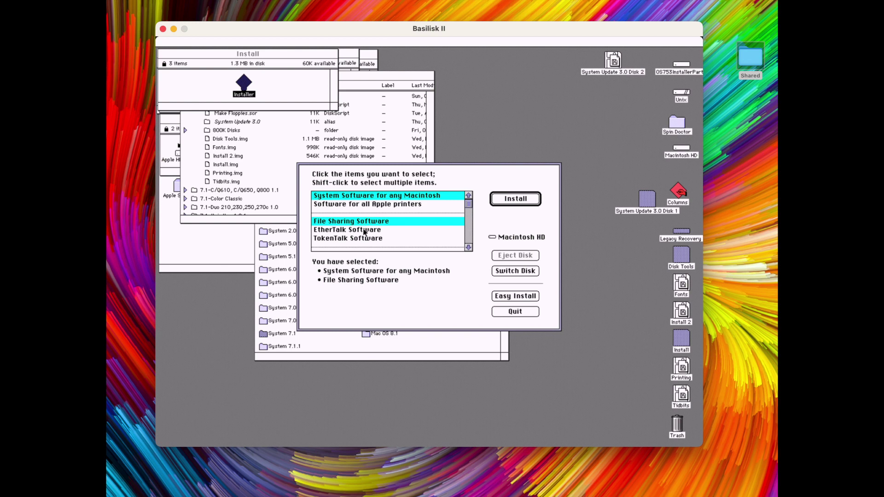
left_click(365, 231, "shift")
left_click(367, 241, "shift")
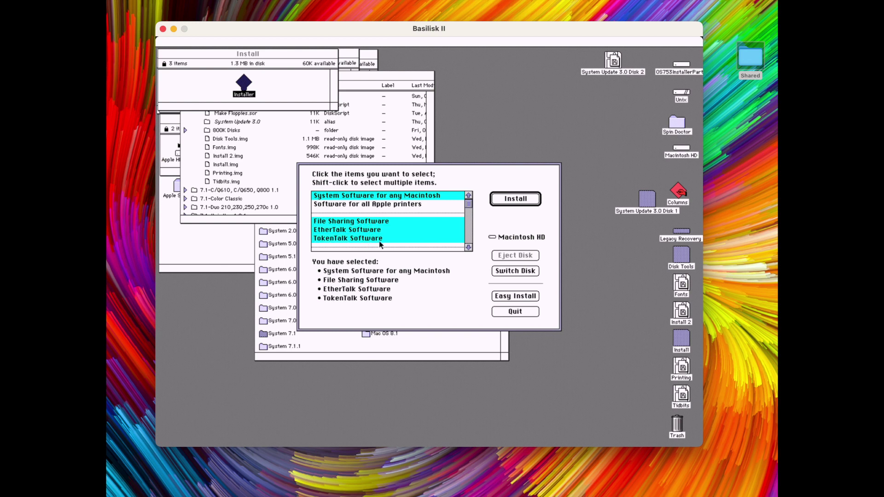
left_click(382, 205)
Select System Software for any Macintosh, Software for all Apple printers, File Sharing, EtherTalk and TokenTalk Software together for installation.
left_click(377, 197)
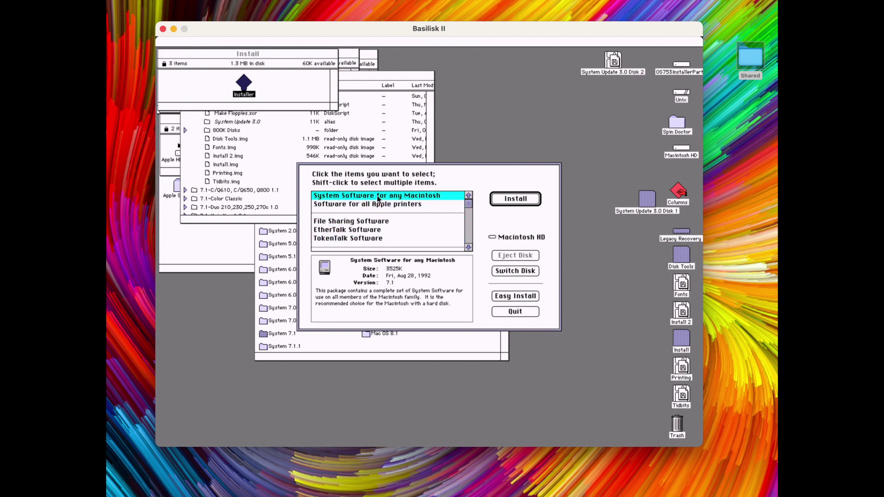
left_click(377, 204, "shift")
left_click(375, 222, "shift")
left_click(374, 231, "shift")
left_click(372, 239, "shift")
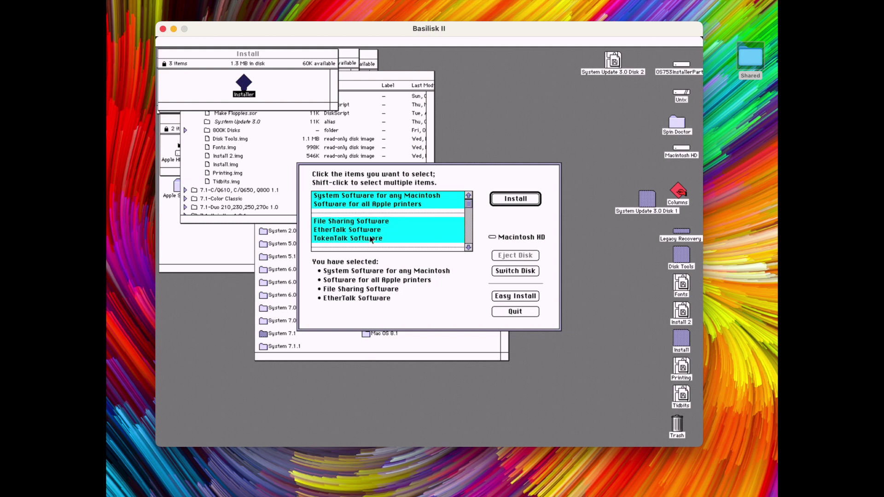
Install the selected System 7.1 software on Macintosh HD and quit the Installer when it finishes.
left_click(468, 248)
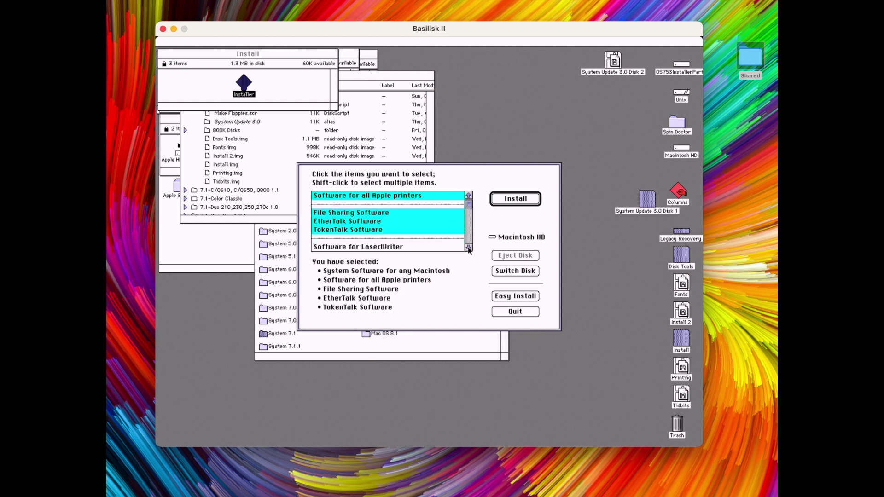
left_click(468, 196)
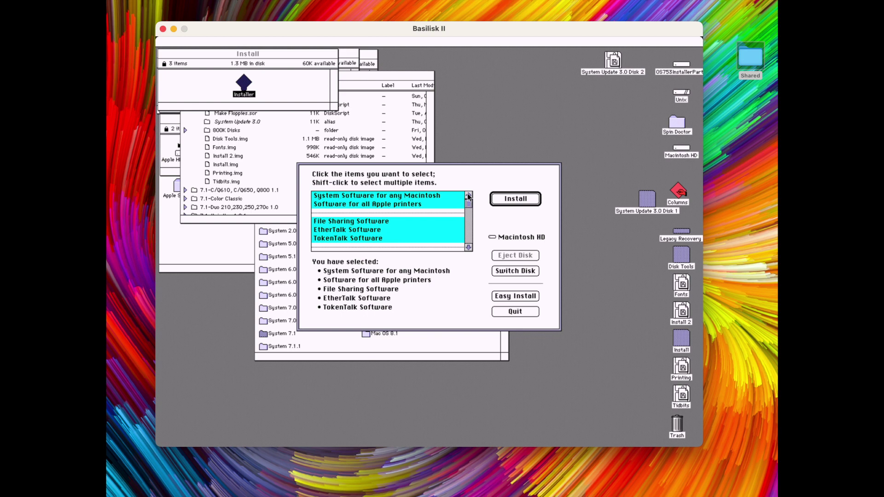
left_click(516, 200)
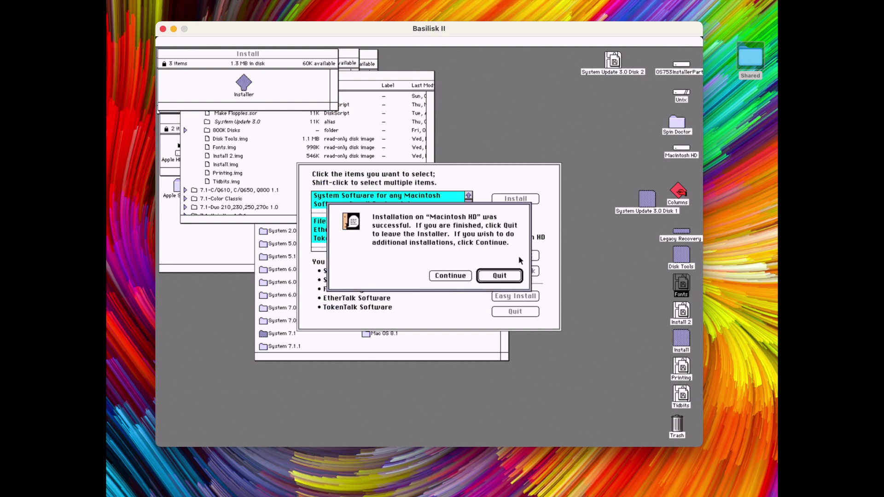
left_click(511, 276)
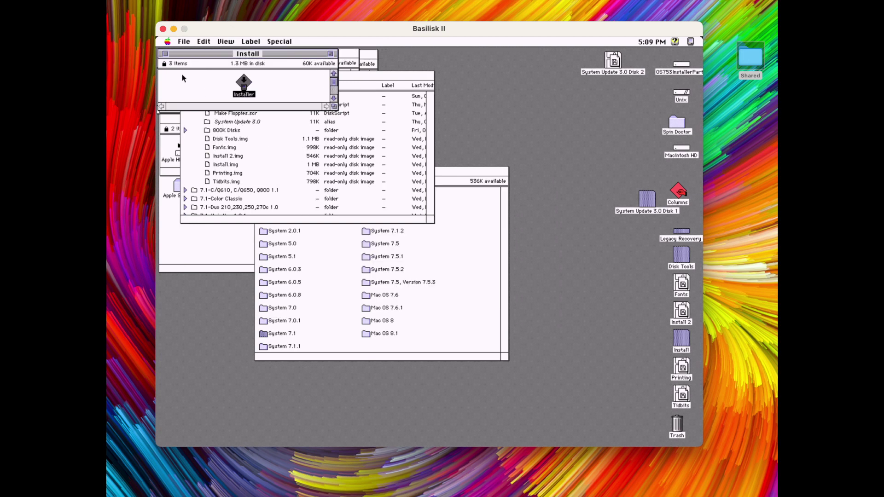
Close the Install, System 7.1 and Mac OS windows.
left_click(165, 54)
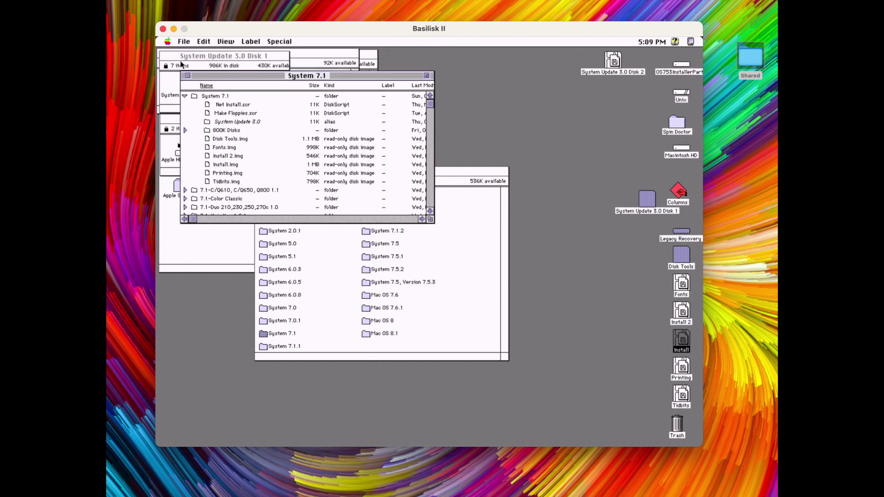
left_click(187, 76)
left_click(313, 186)
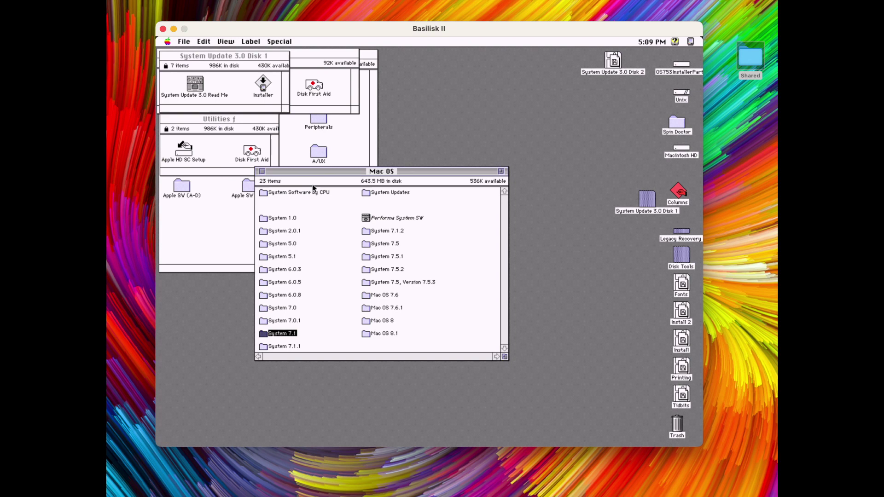
left_click(263, 172)
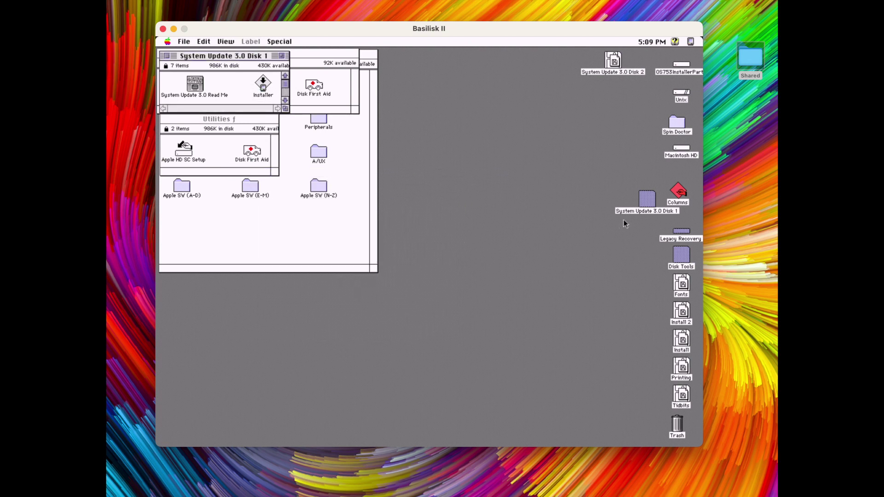
Launch the Installer from System Update 3.0 Disk 1 and switch it to Custom Install.
left_click(648, 202)
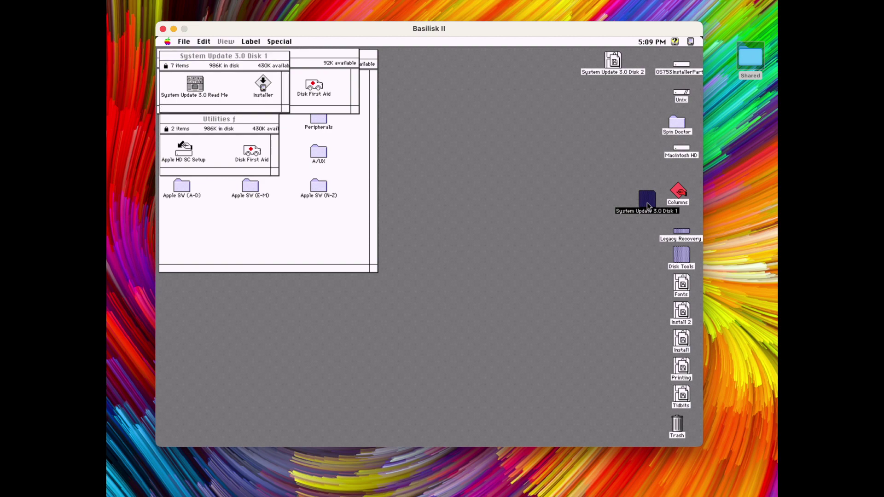
double_click(262, 96)
left_click_drag(349, 184, 348, 193)
Install all listed features, from System Update 3.0 to Power Macintosh Upgrade Card Update, on Macintosh HD and quit the Installer.
left_click(377, 205)
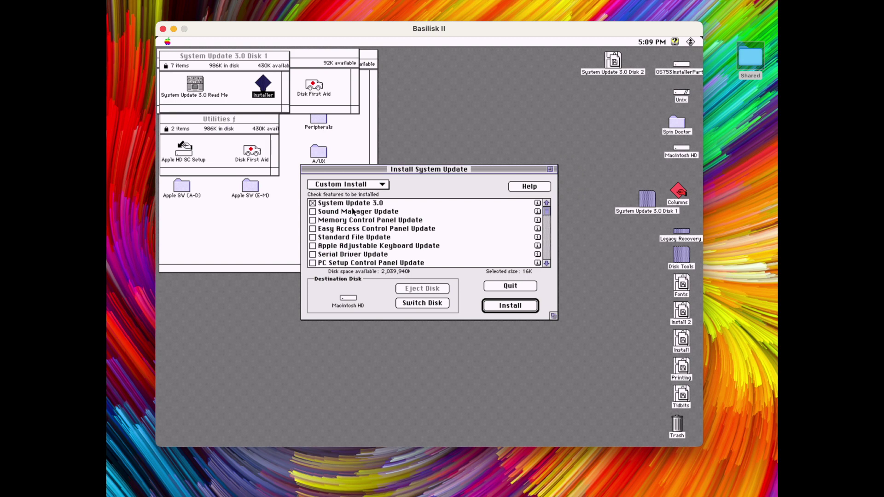
scroll(549, 205, "down", 7)
left_click(548, 203)
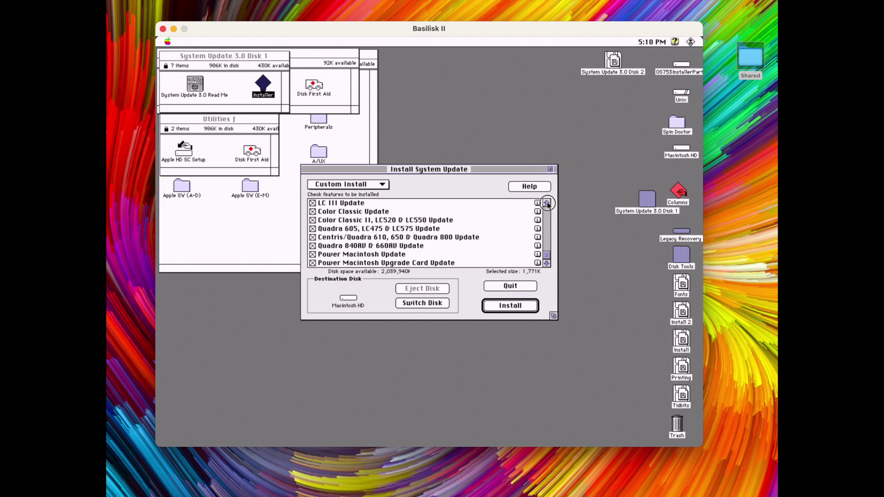
scroll(447, 249, "up", 3)
scroll(447, 249, "down", 3)
left_click(518, 308)
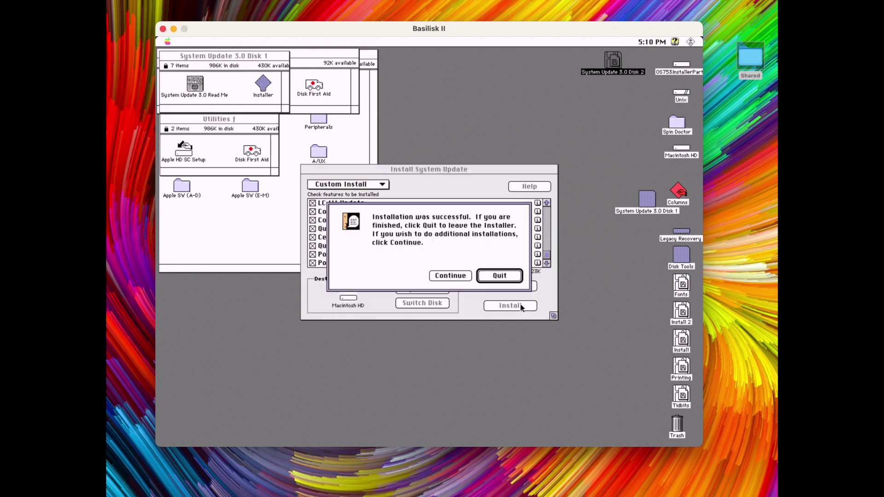
left_click(506, 276)
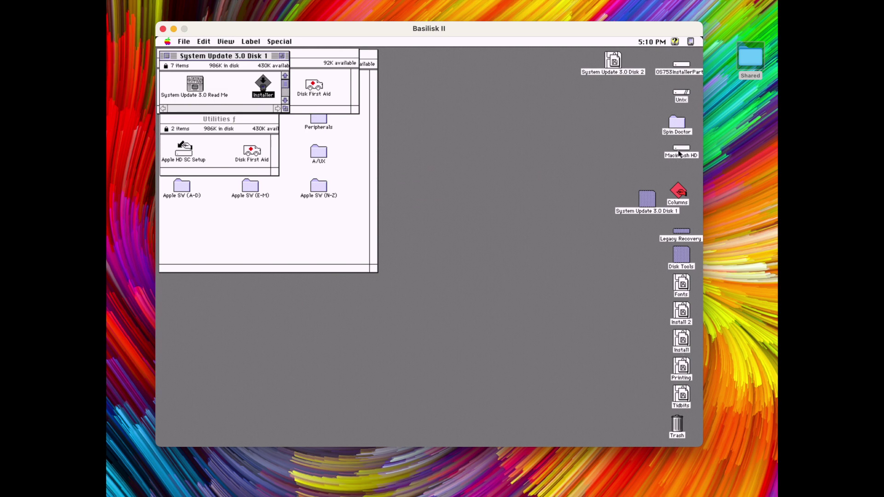
Close the System Update 3.0 Disk 1, Disk Tools, Legacy Recovery and Utilities windows.
left_click(169, 56)
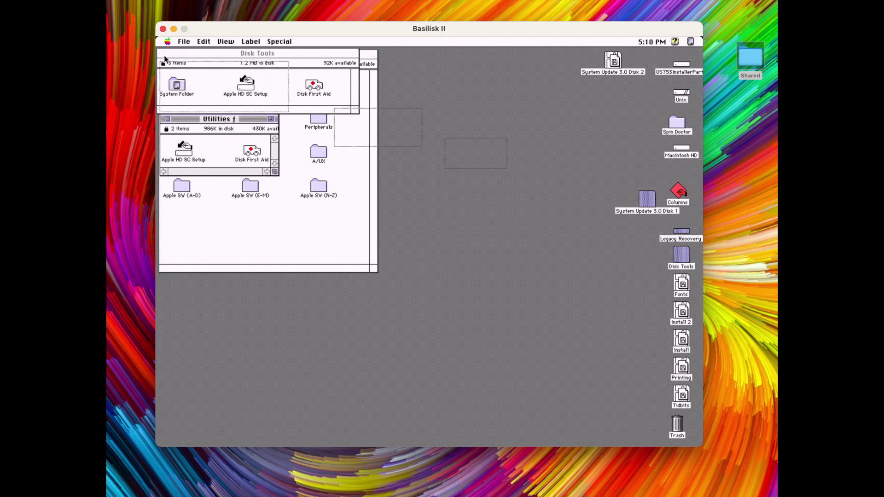
left_click(166, 54)
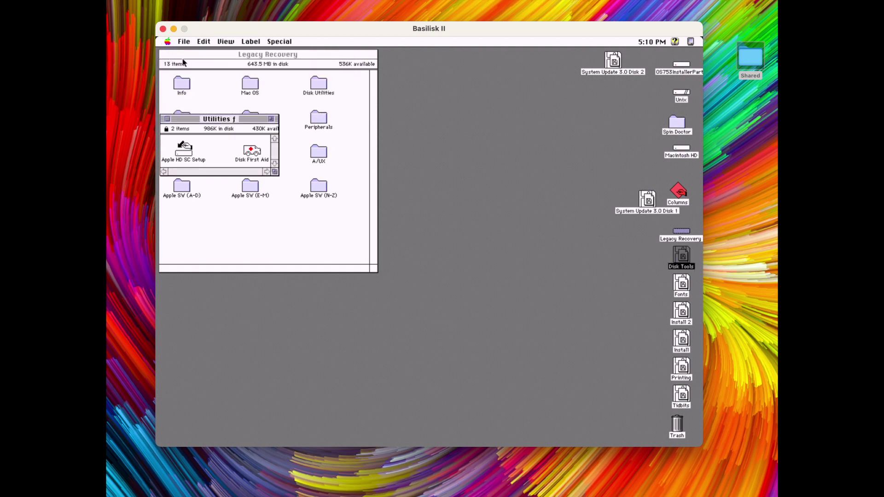
left_click(173, 62)
left_click(166, 54)
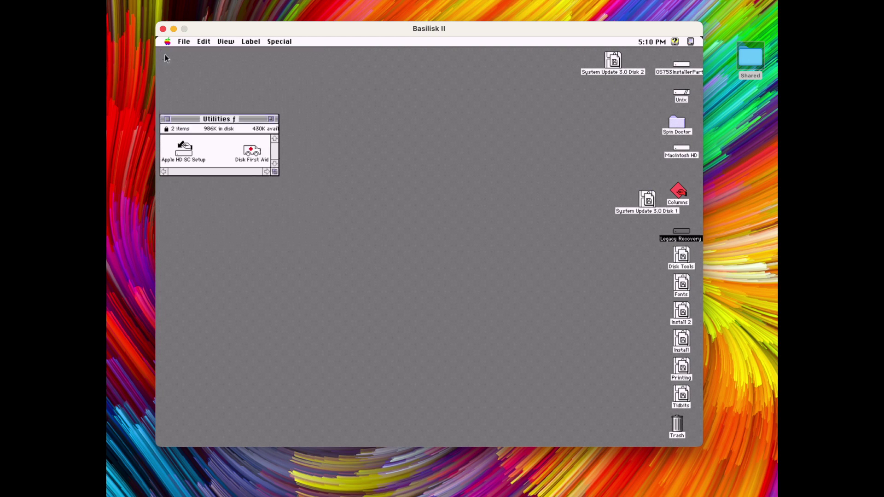
left_click(165, 121)
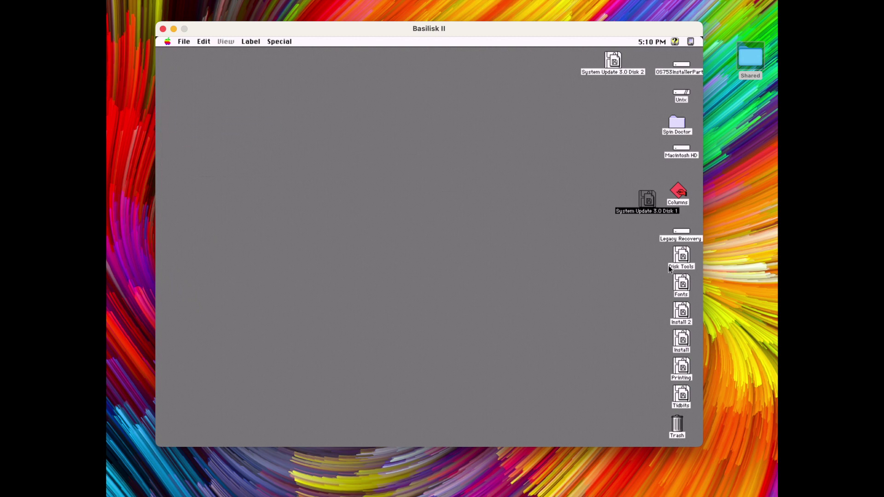
Unmount Disk Tools, Fonts, Install 2, Install, Printing, Tidbits and both System Update 3.0 disks by moving them to the Trash.
left_click_drag(670, 269, 680, 422)
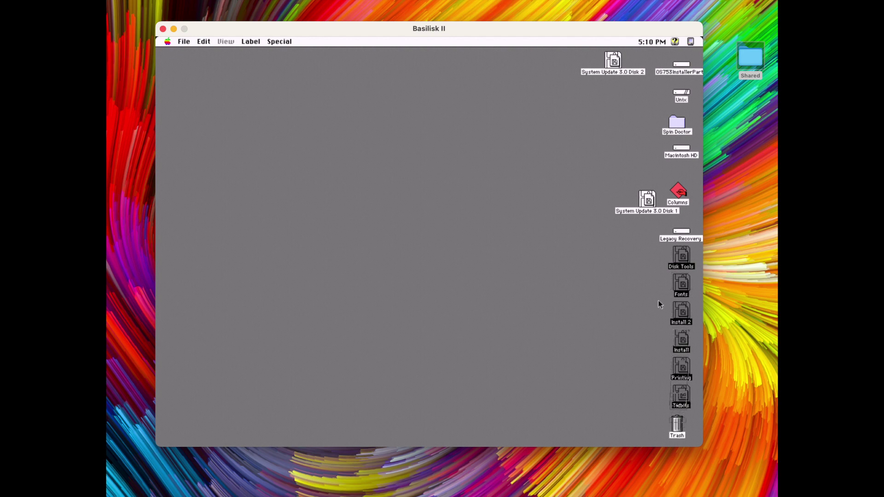
left_click_drag(647, 202, 678, 424)
left_click_drag(612, 63, 677, 423)
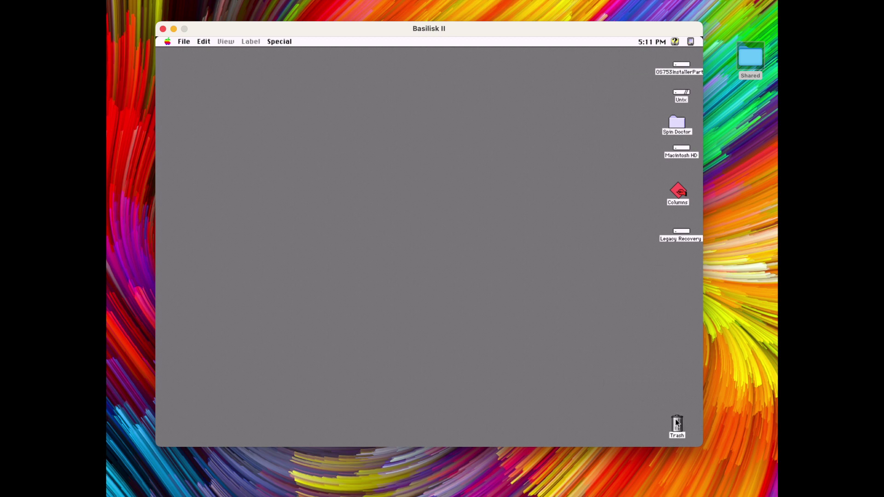
Copy the Goodies 7.1 folder from the Unix volume and the Columns item from the desktop to Macintosh HD.
double_click(680, 148)
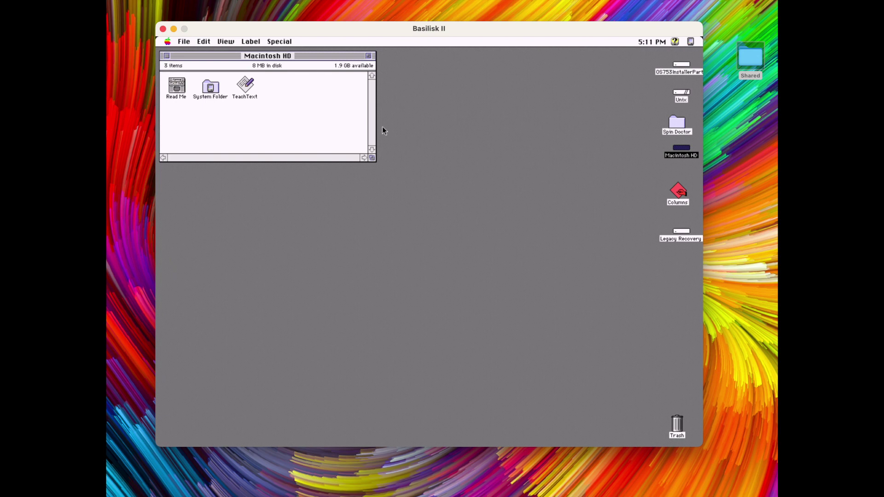
left_click_drag(372, 158, 393, 179)
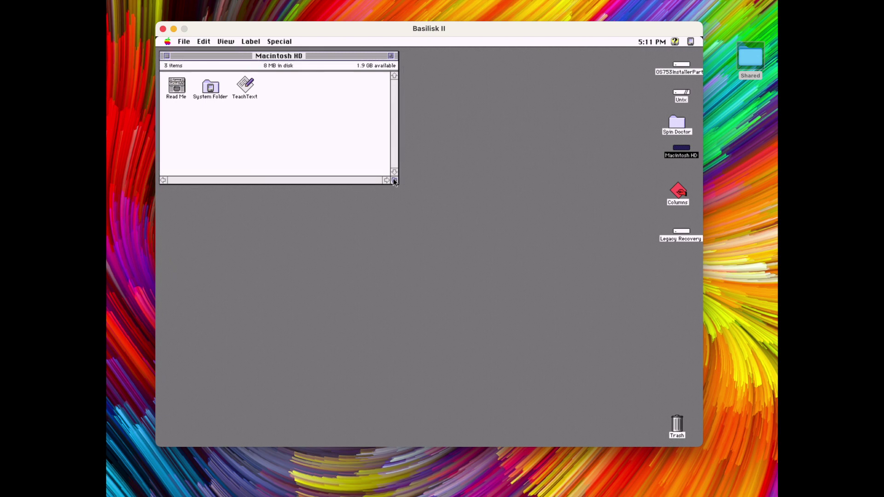
double_click(688, 93)
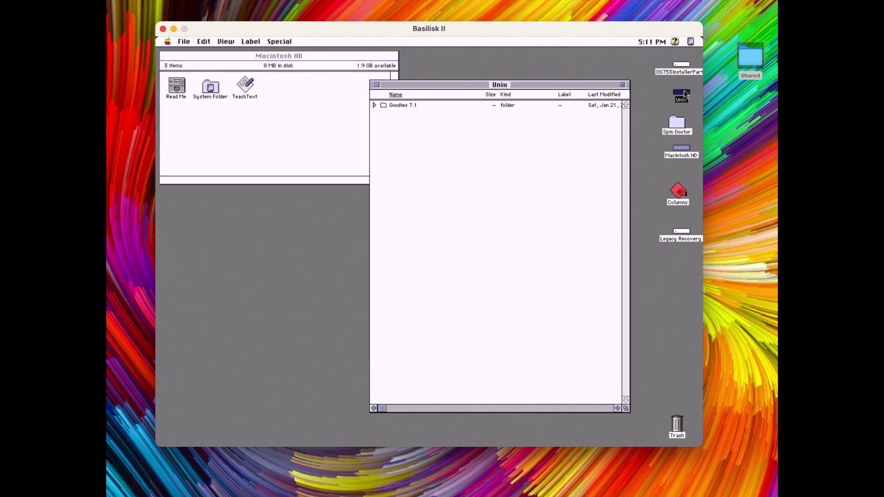
left_click_drag(389, 106, 304, 129)
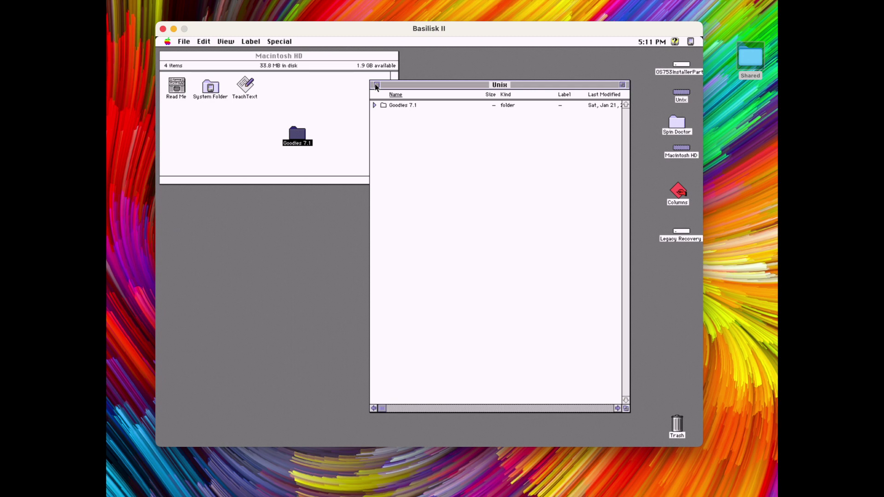
left_click(376, 85)
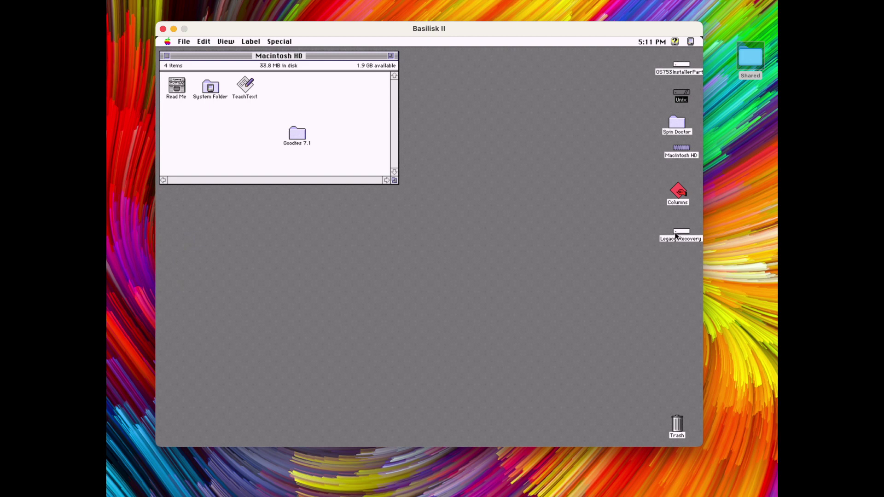
left_click_drag(678, 191, 367, 137)
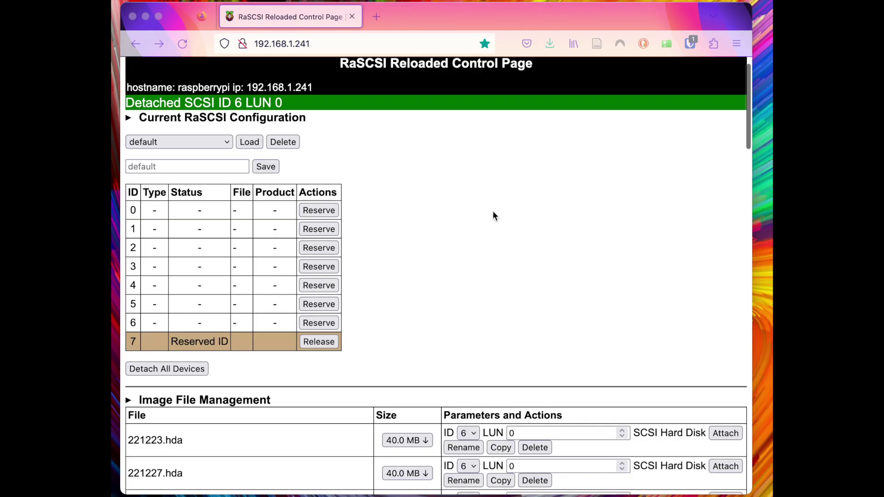
On the RaSCSI Reloaded Control Page in the browser, upload HD60_512 2000MB.hda from the Desktop.
scroll(494, 213, "up", 2)
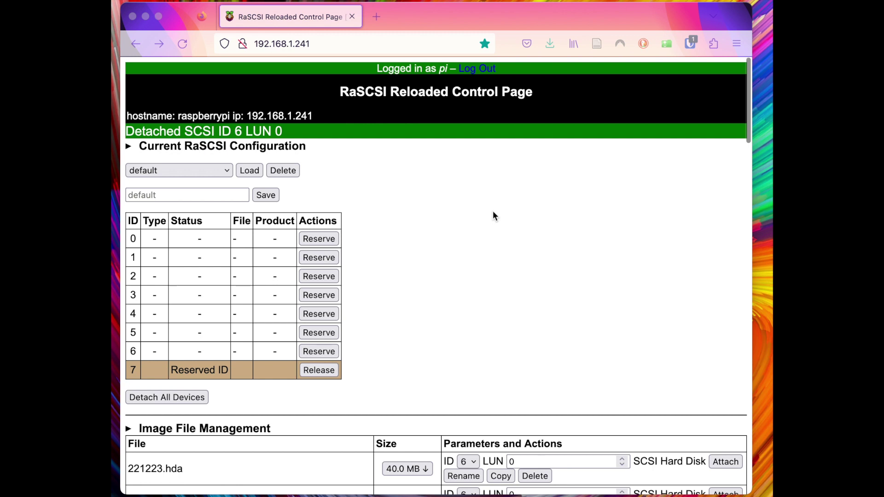
scroll(494, 214, "down", 10)
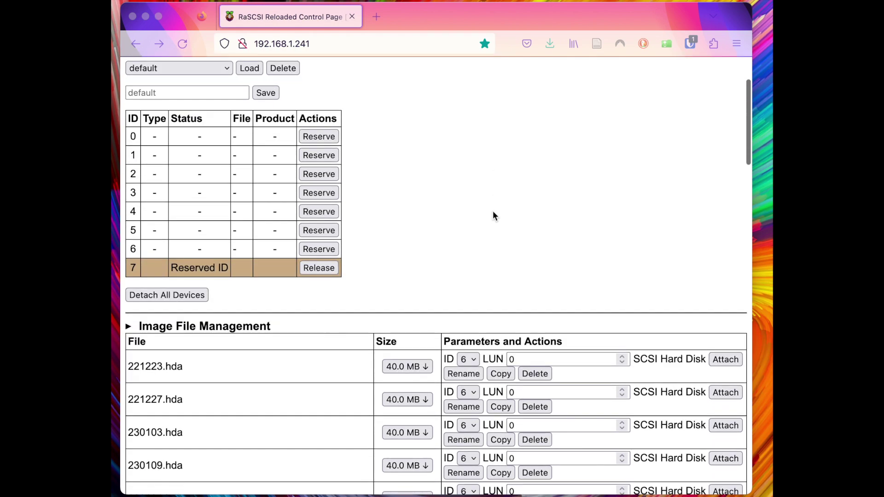
scroll(494, 214, "down", 20)
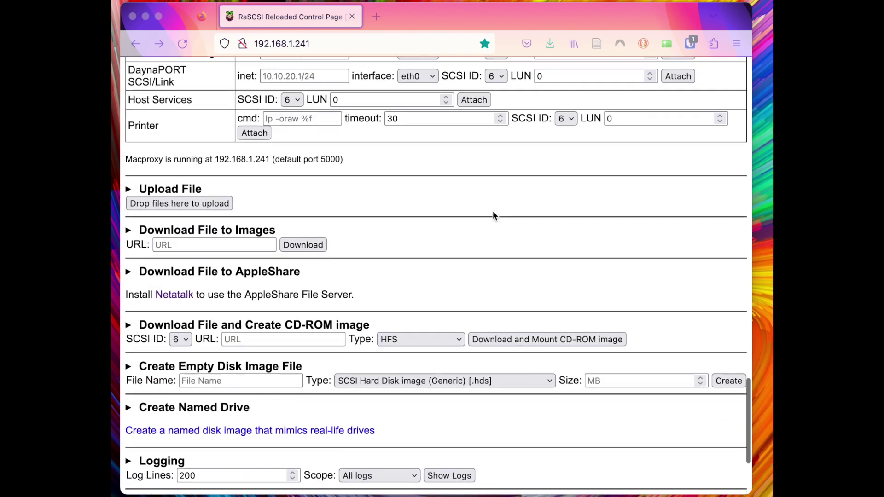
scroll(492, 211, "down", 3)
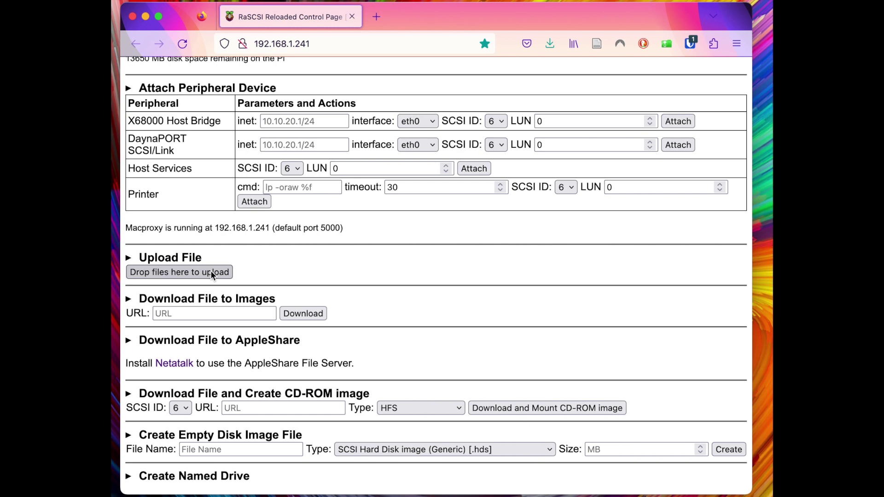
left_click(166, 273)
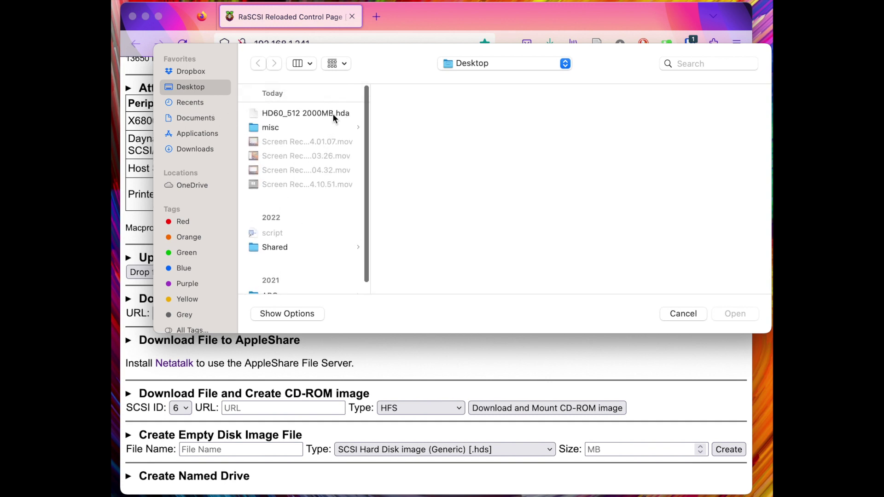
left_click(332, 114)
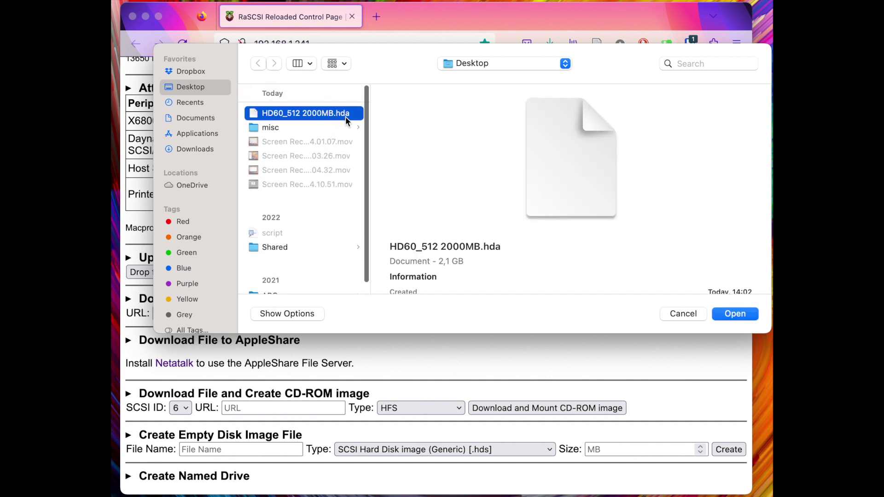
left_click(734, 315)
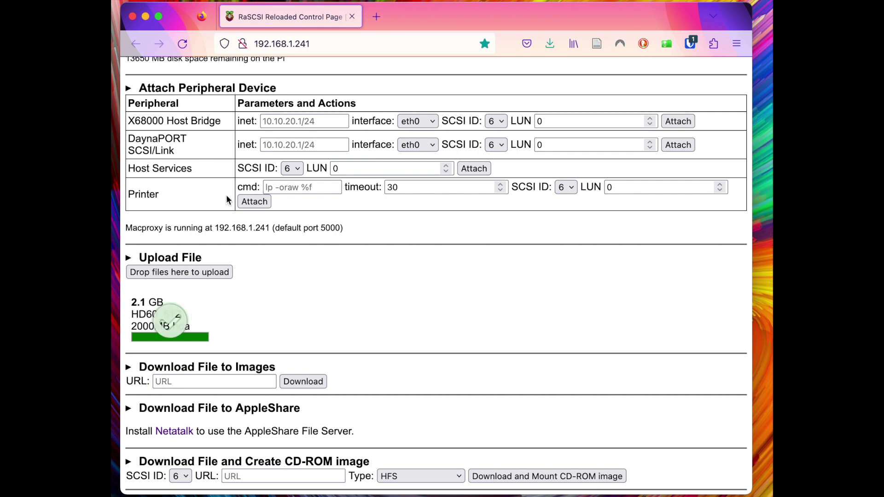
Reload the page and attach HD60_512_2000MB.hda as a SCSI Hard Disk at SCSI ID 6, LUN 0.
left_click(184, 44)
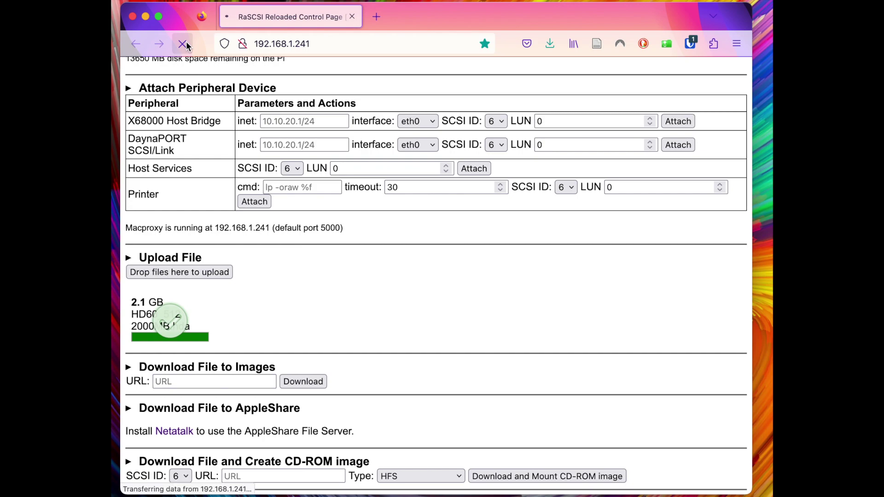
scroll(197, 157, "up", 2)
scroll(197, 158, "up", 15)
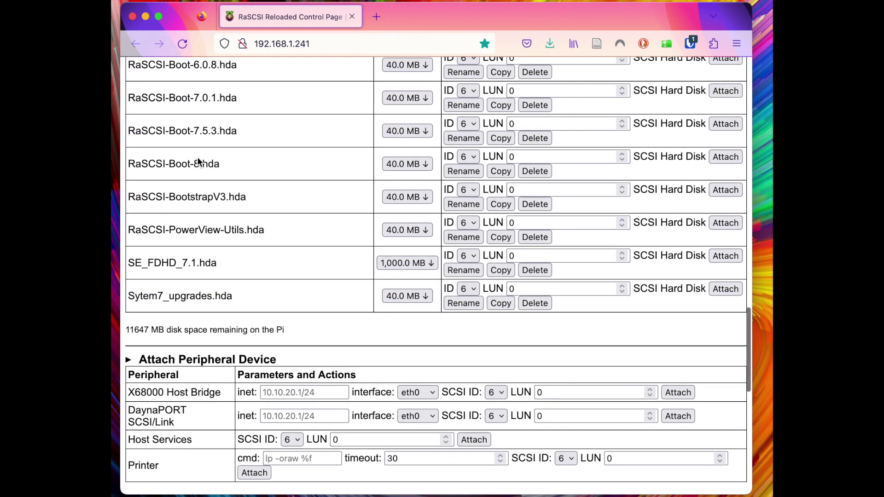
scroll(198, 158, "down", 10)
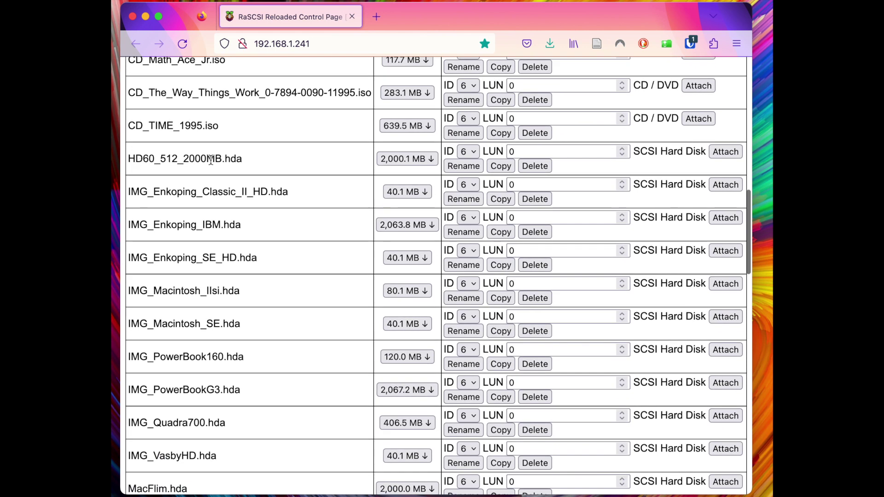
left_click(730, 152)
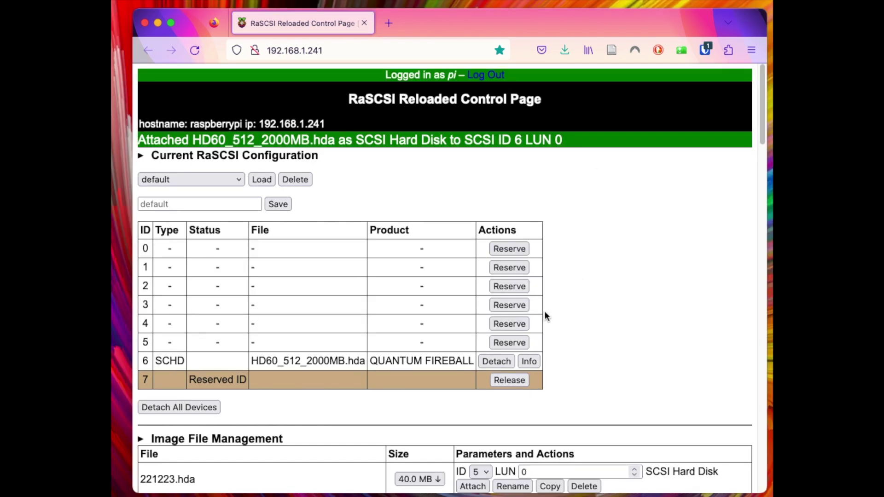
Detach HD60_512_2000MB.hda from SCSI ID 6 and attach it again as a SCSI Hard Disk after choosing its ID.
left_click(509, 362)
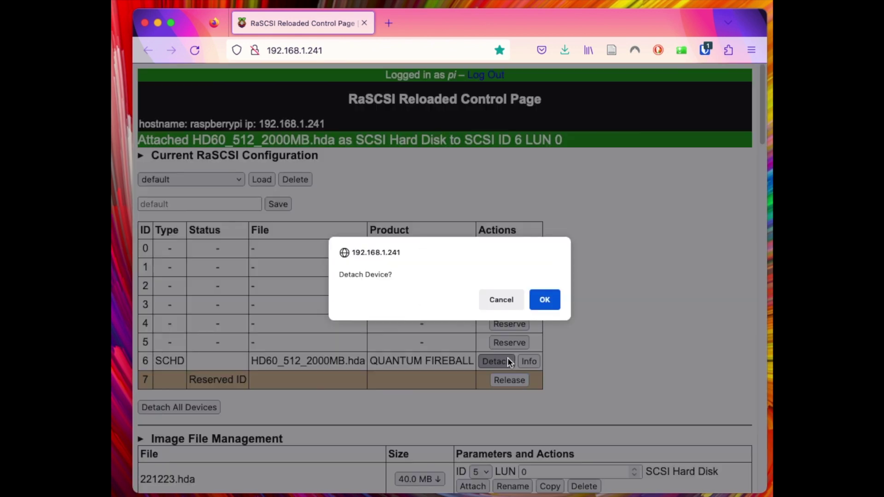
left_click(544, 301)
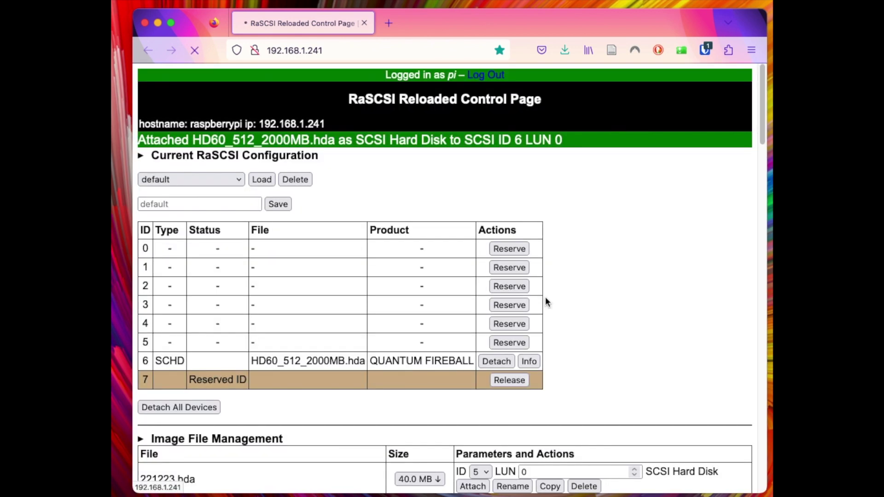
scroll(546, 300, "down", 20)
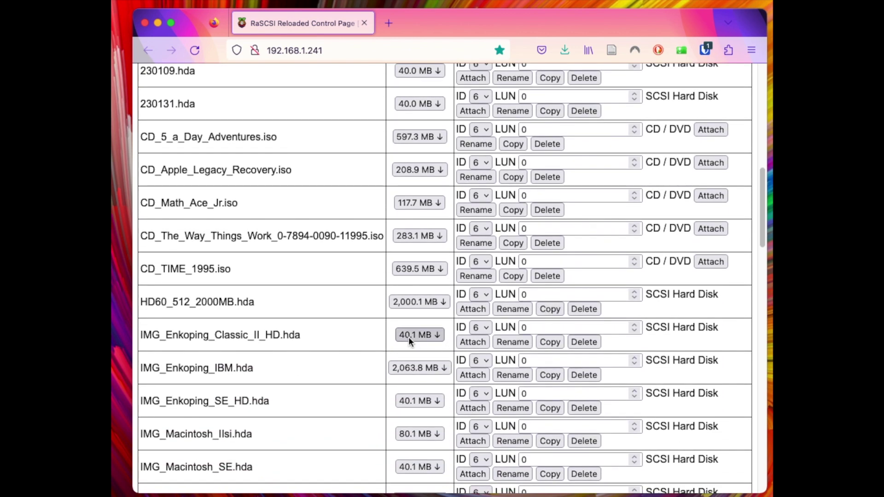
left_click(486, 294)
left_click(487, 309)
left_click(473, 309)
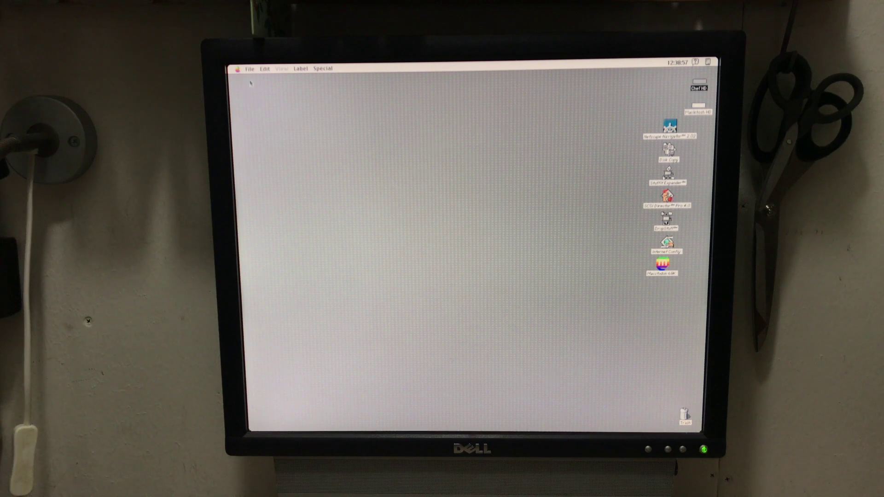
Switch to the Macintosh, set Macintosh HD as the startup disk in the Startup Disk control panel and restart.
left_click(238, 70)
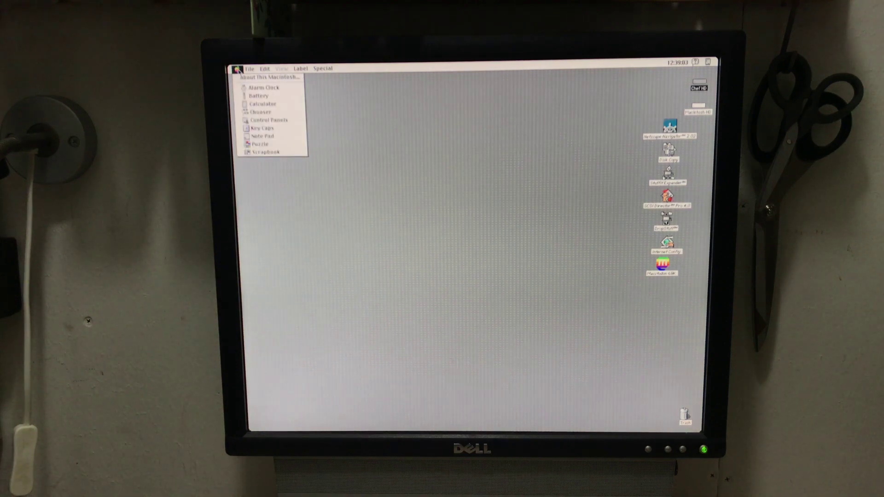
left_click(250, 120)
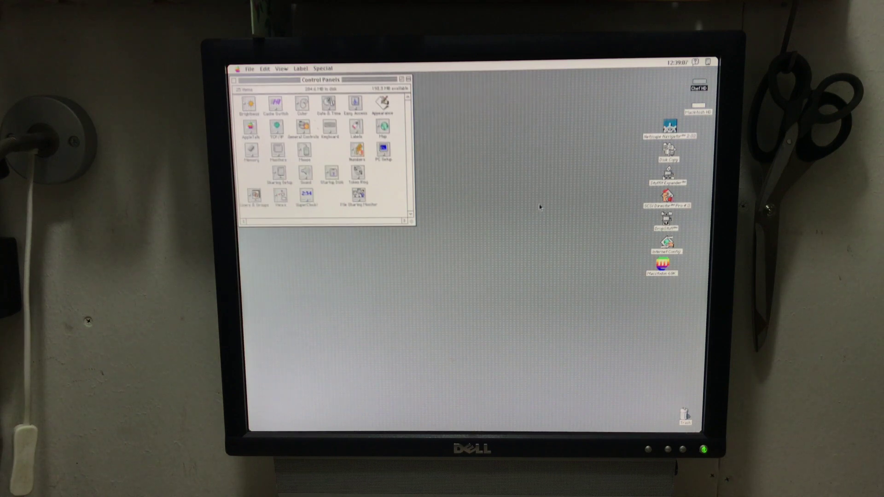
double_click(336, 178)
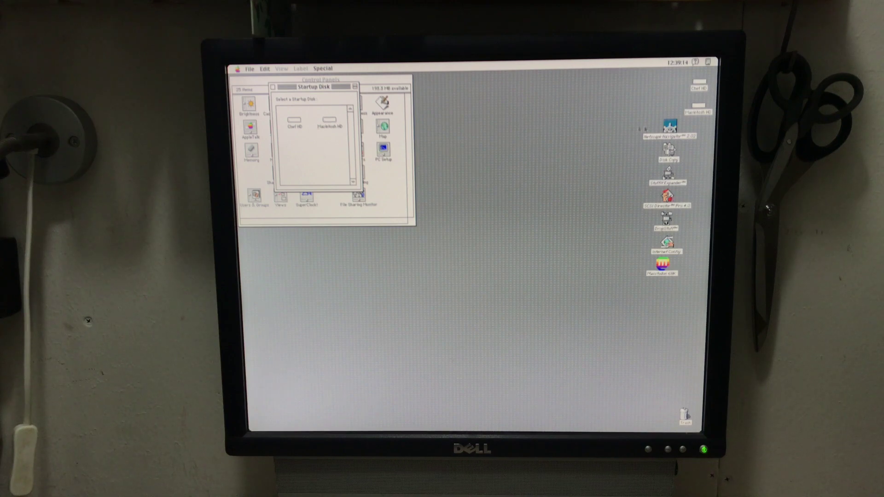
left_click(331, 120)
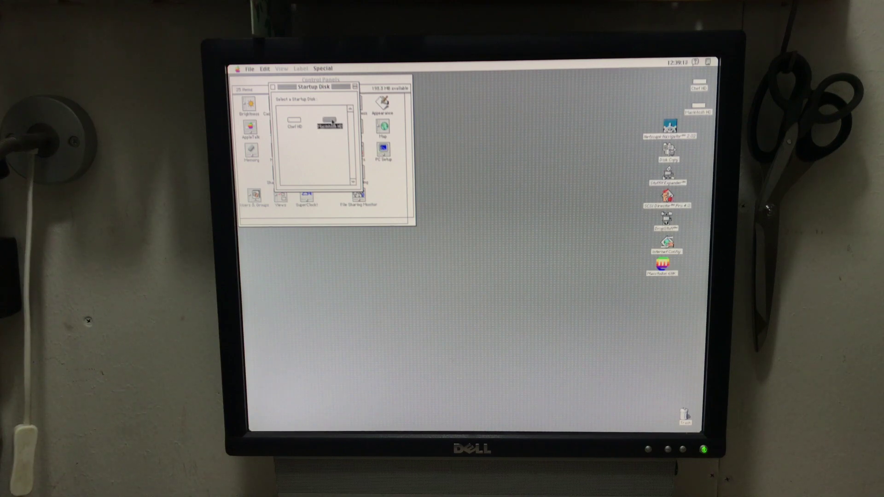
left_click(327, 71)
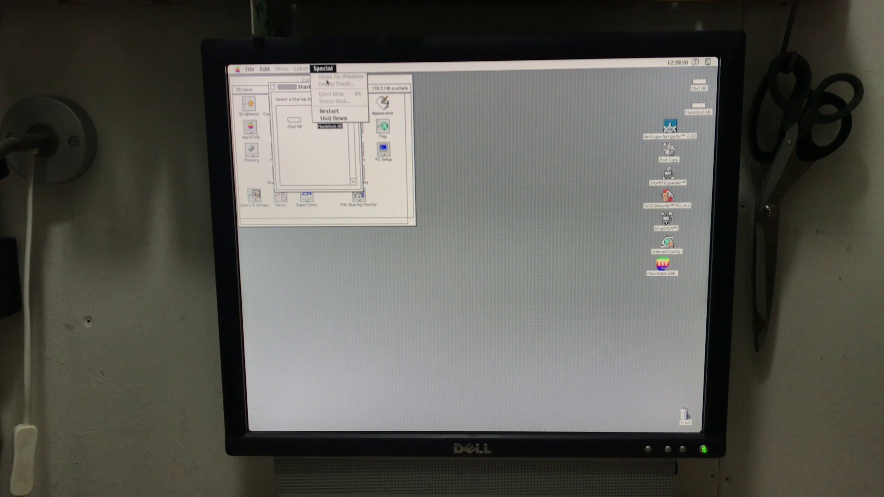
left_click(334, 111)
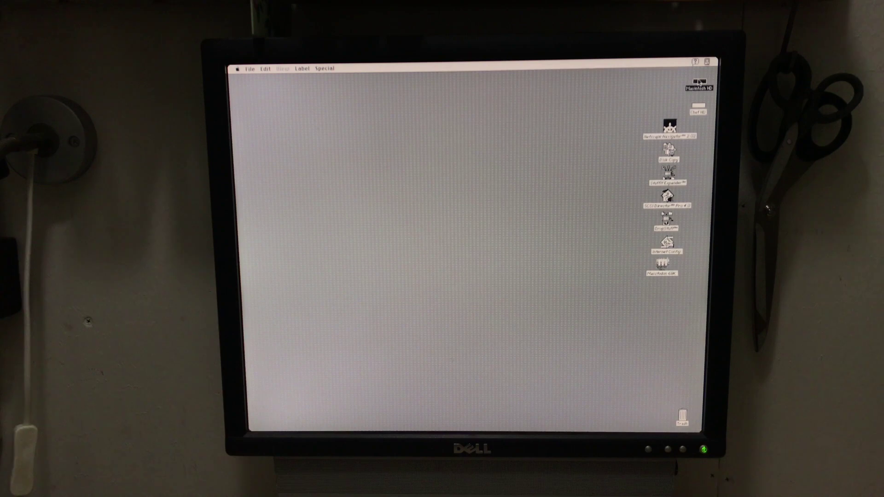
Open Macintosh HD, shift the Goodies 7.1 folder slightly left, check its contents and close the folder.
double_click(699, 83)
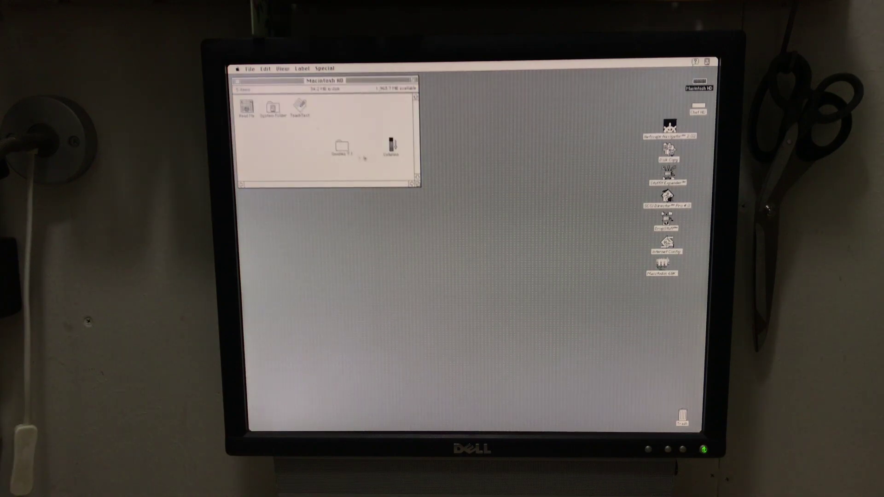
left_click(343, 147)
left_click_drag(343, 147, 337, 145)
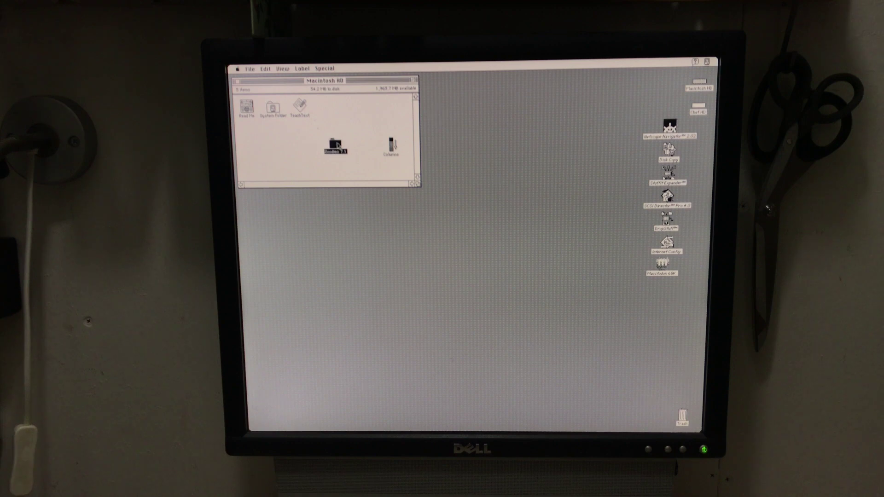
double_click(337, 145)
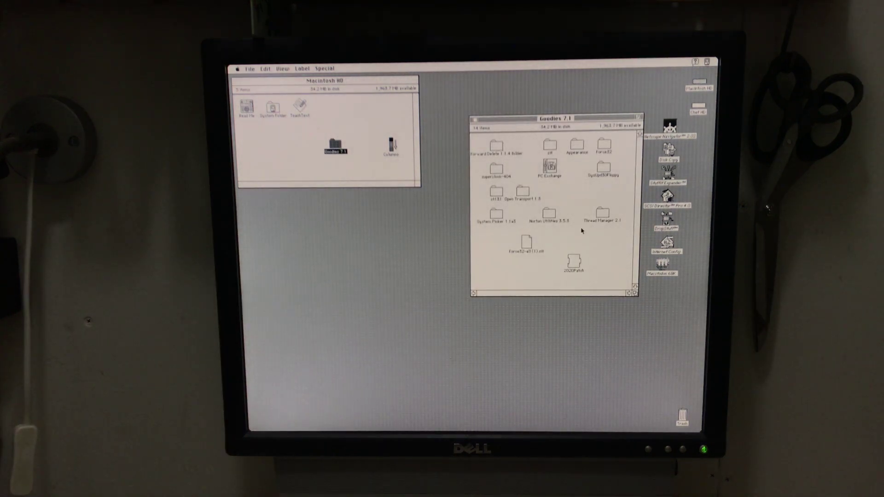
left_click(475, 119)
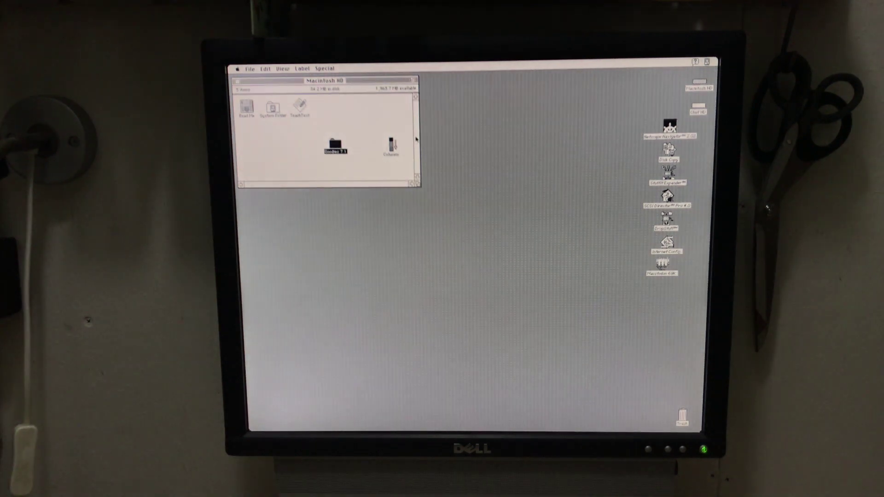
Launch the Columns game from Macintosh HD and move its window down and to the right.
double_click(392, 146)
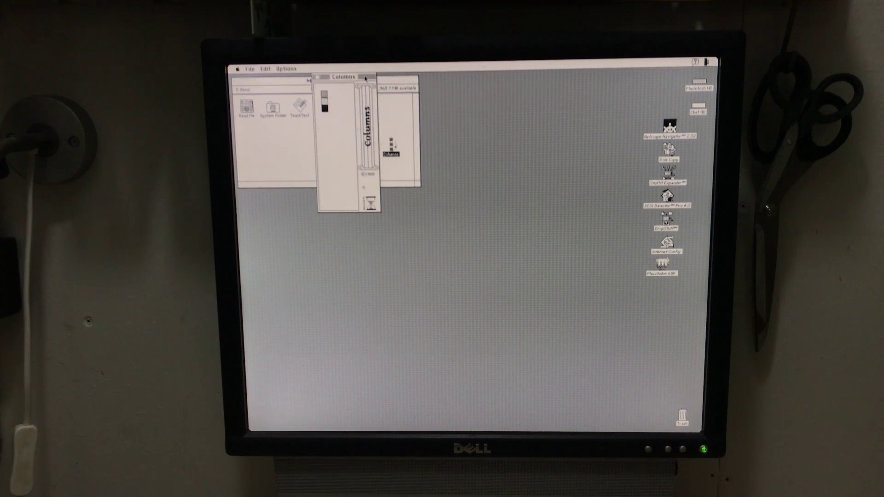
left_click_drag(365, 77, 409, 144)
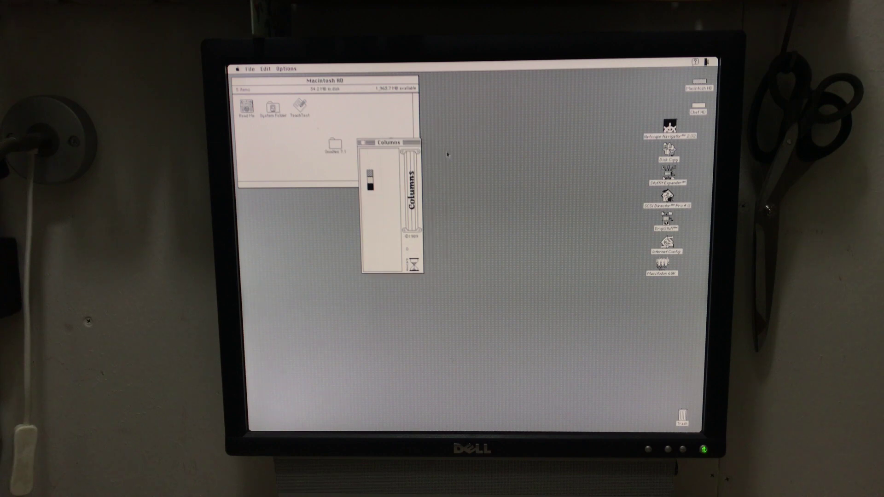
left_click_drag(417, 144, 434, 148)
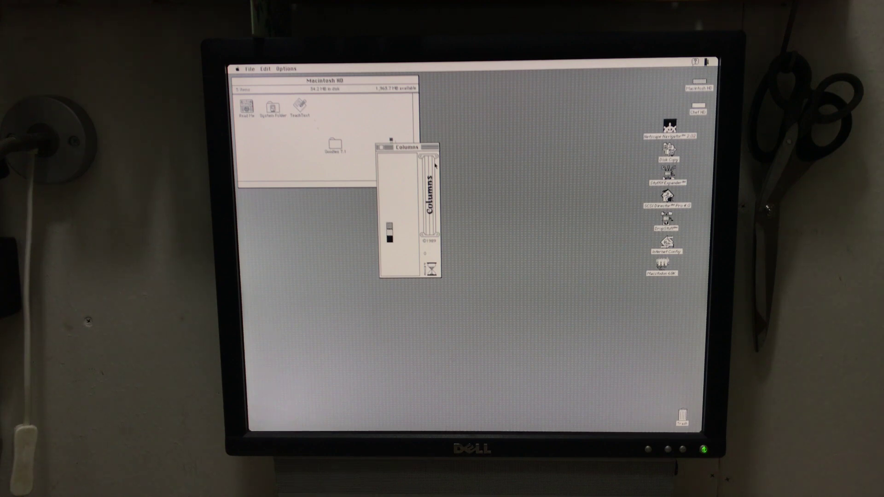
Play Columns by shifting, reordering and dropping the first few falling pieces across the well.
key("Right")
key("Right")
key("Right")
key("Right")
key("Up")
key("Down")
key("Left")
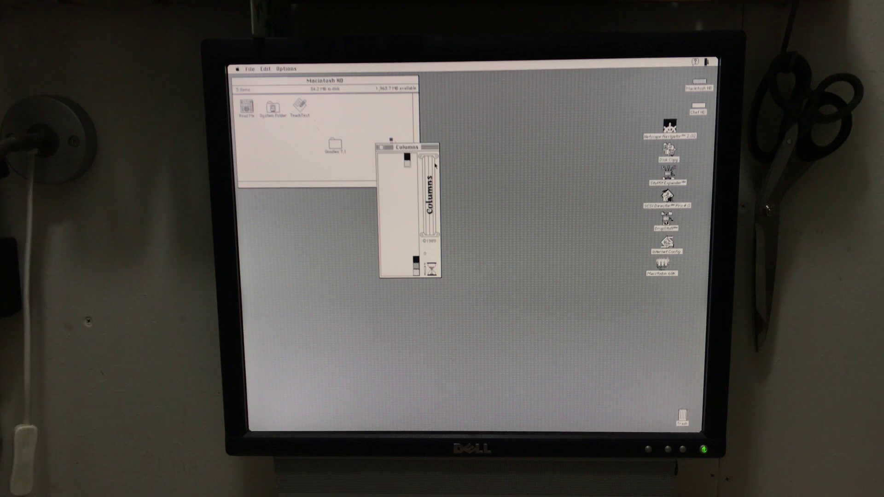
key("Down")
key("Left")
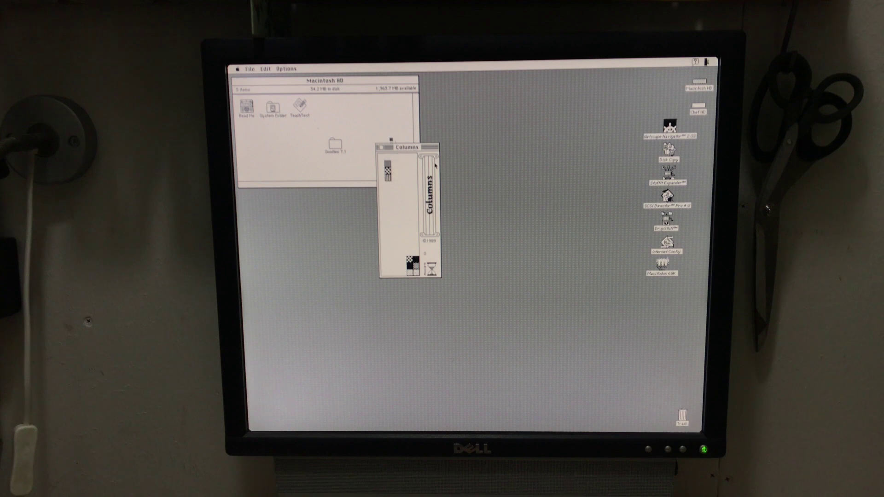
key("Left")
key("Down")
key("Left")
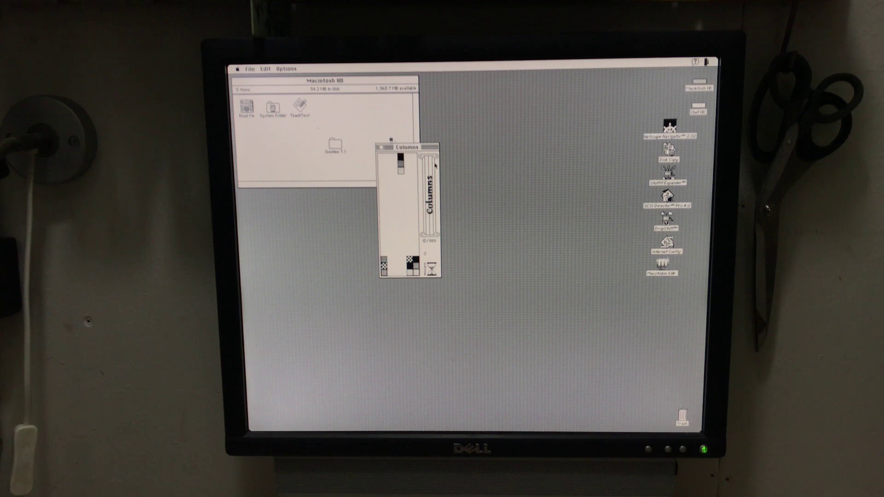
key("Down")
key("Left")
key("Left")
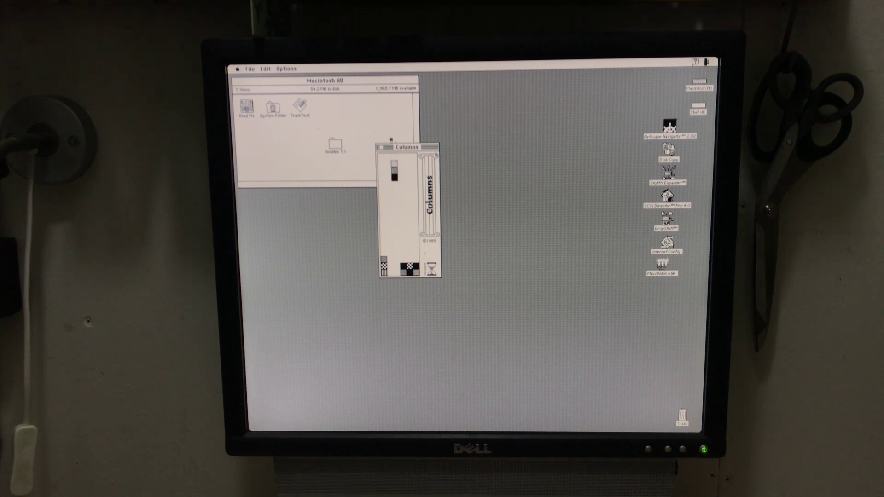
Close the Columns game and the Macintosh HD window, and bring up the restart and shutdown commands.
left_click(381, 147)
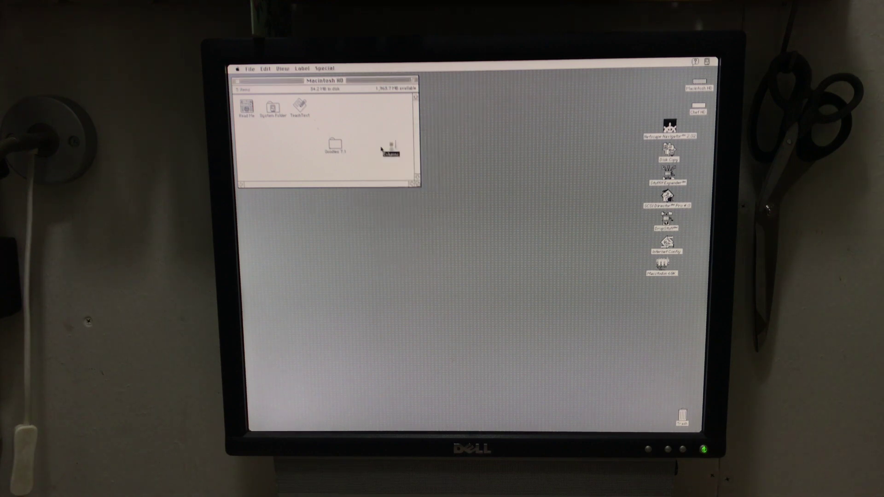
left_click(237, 82)
left_click(325, 69)
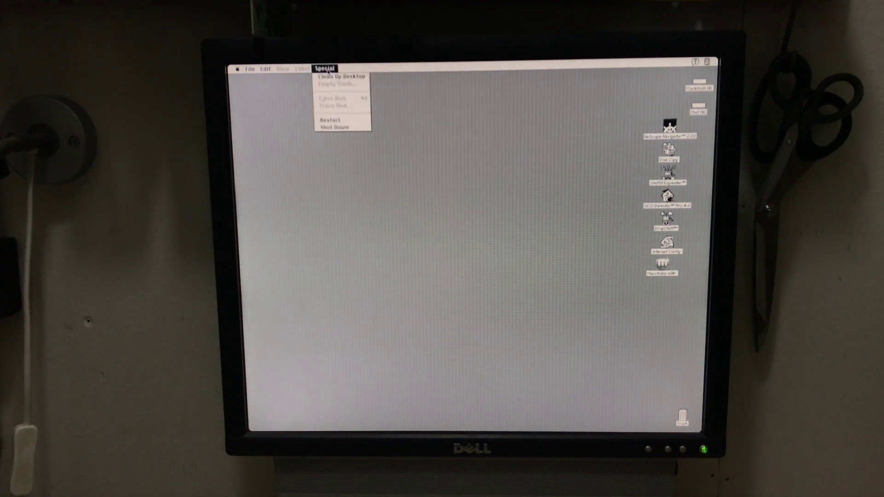